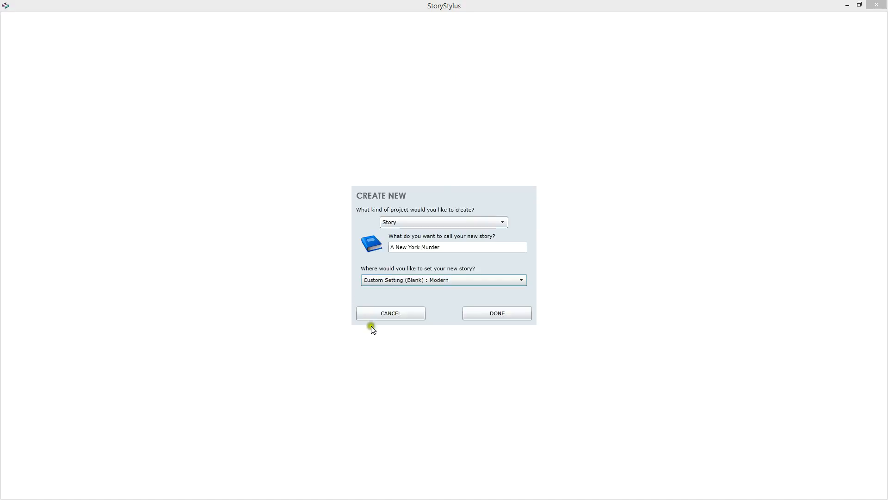
Step: Create the story "A New York Murder" with a blank modern custom setting and enter New York as the custom setting name
left_click(499, 309)
left_click(517, 314)
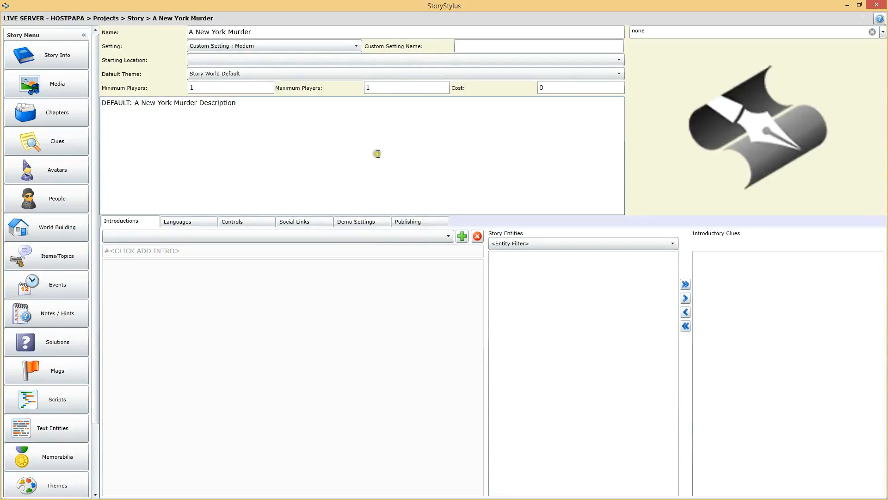
left_click(298, 111)
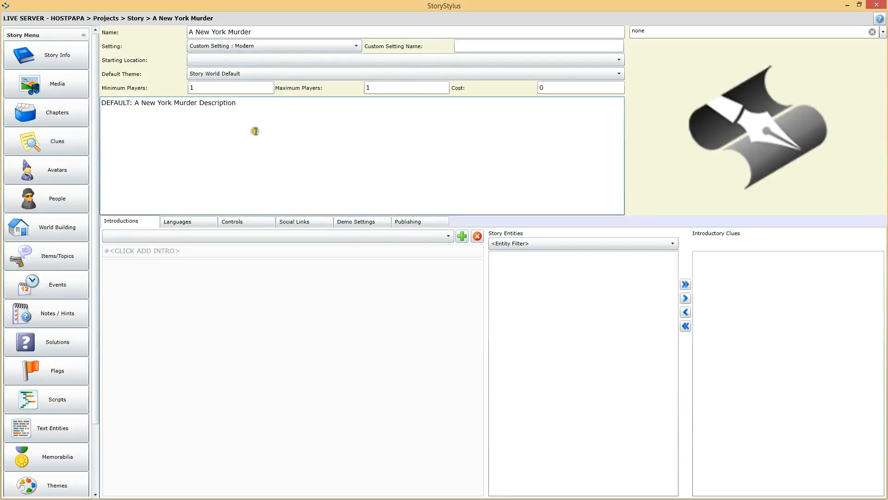
left_click(472, 47)
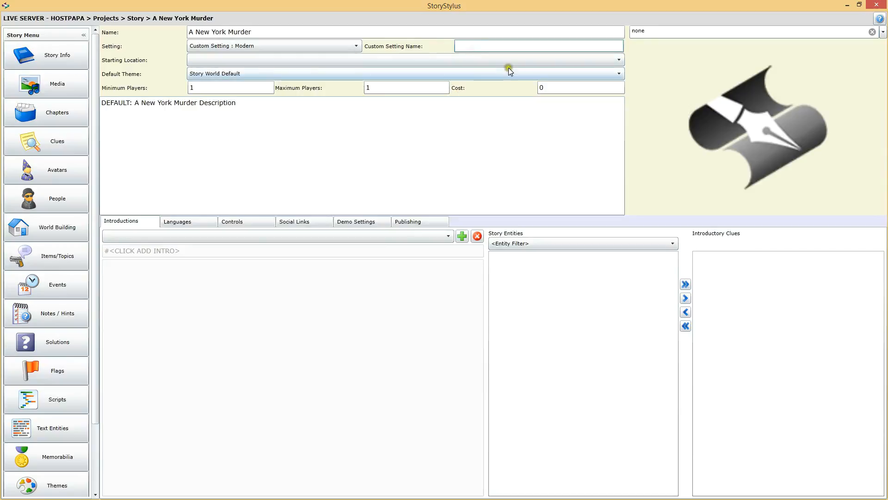
type("New York")
left_click(241, 110)
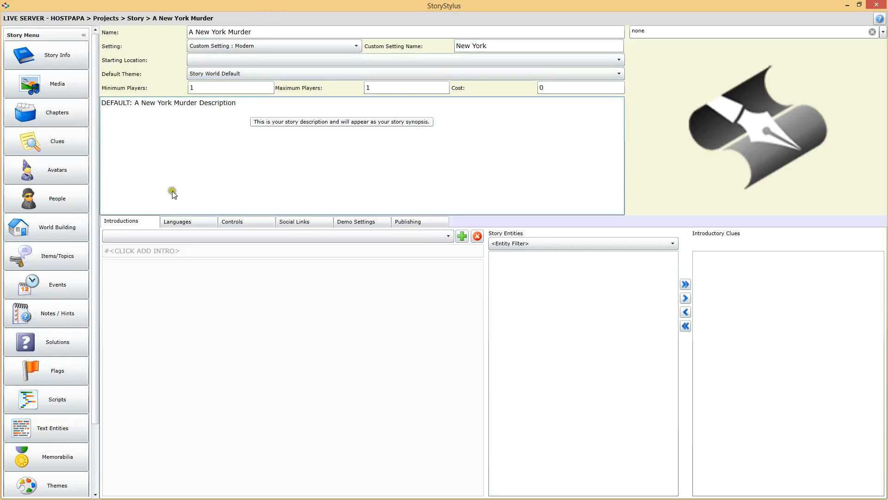
Step: Add an introduction to the story and name it "In a New York minute..."
left_click(460, 240)
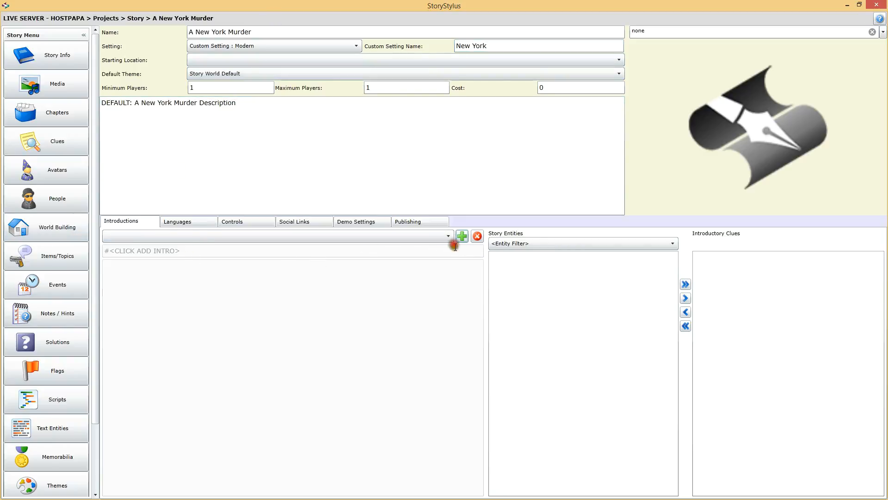
left_click_drag(204, 254, 87, 252)
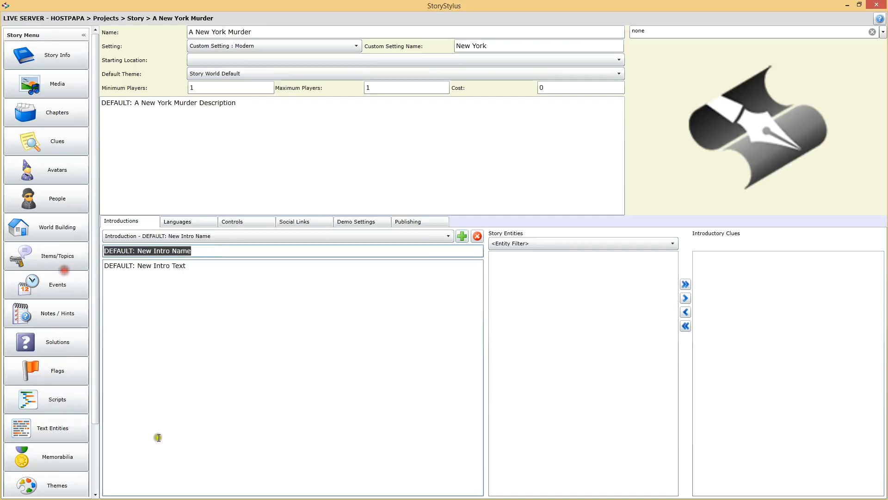
type("In a")
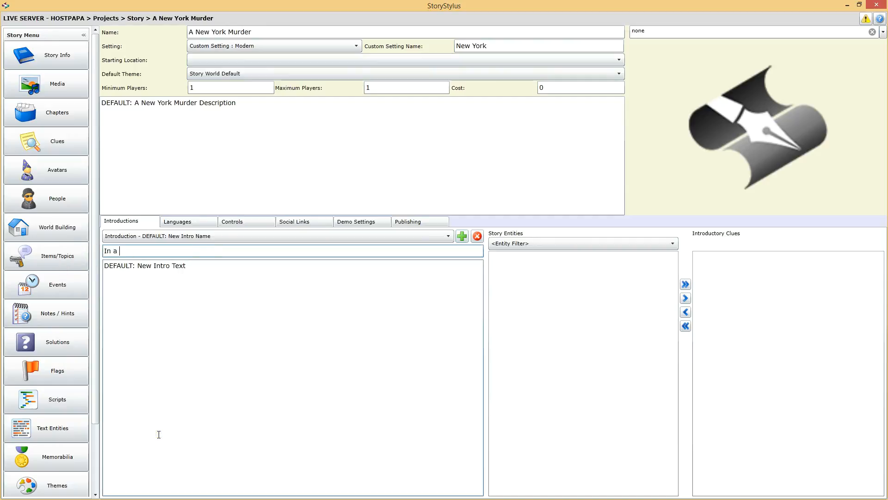
type(" New York minute...")
Step: Replace the introduction's default text with "Somebody died!!!"
left_click_drag(222, 266, 76, 319)
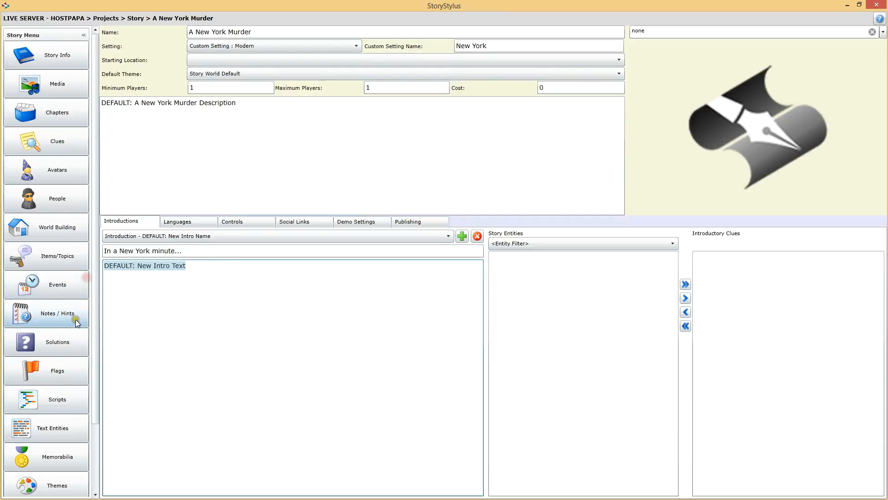
type("Somebody died!!!")
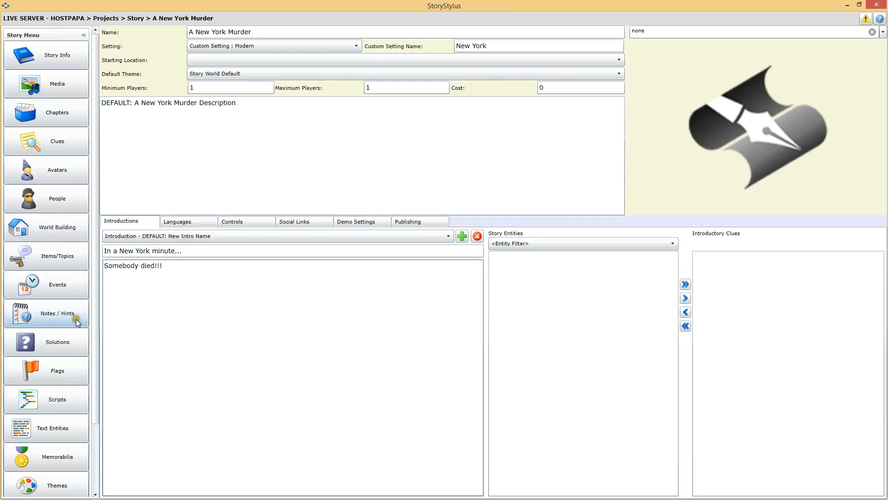
left_click(337, 173)
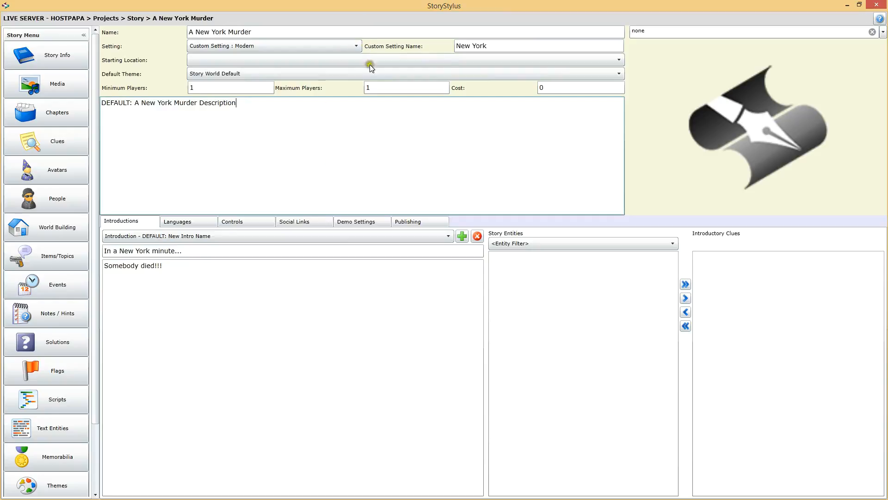
Step: Upload NewYorkCityHall.jpg, CentralPark.jpg and ManhattanIsland_15_2.jpg to the story's media, accepting all files without resizing
left_click(60, 83)
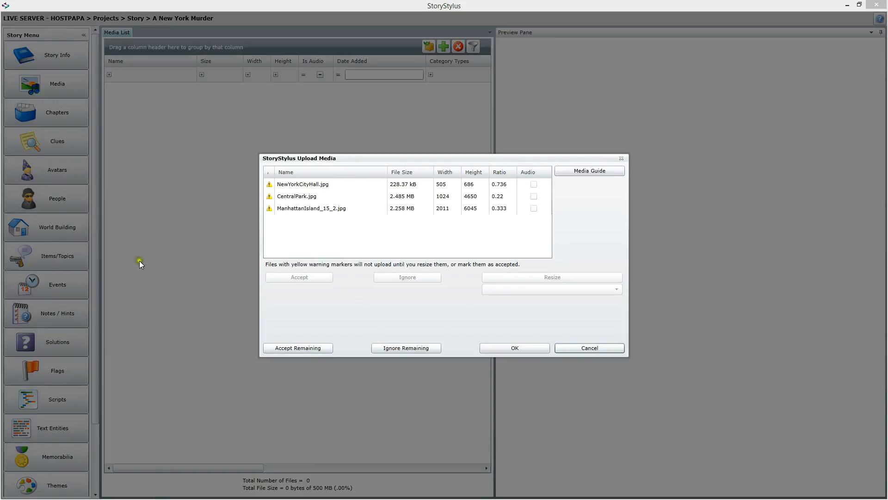
left_click(304, 347)
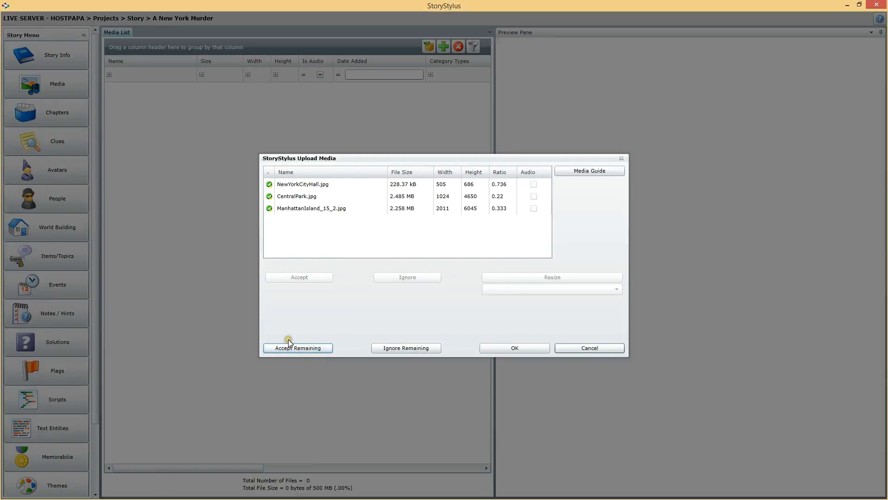
left_click(525, 349)
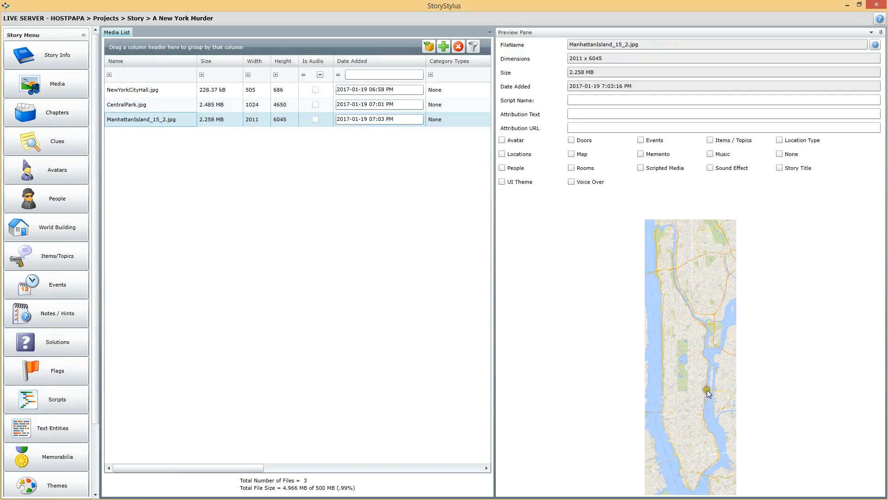
Step: Assign the Map category to the Manhattan Island, Central Park and New York City Hall images
left_click(135, 91)
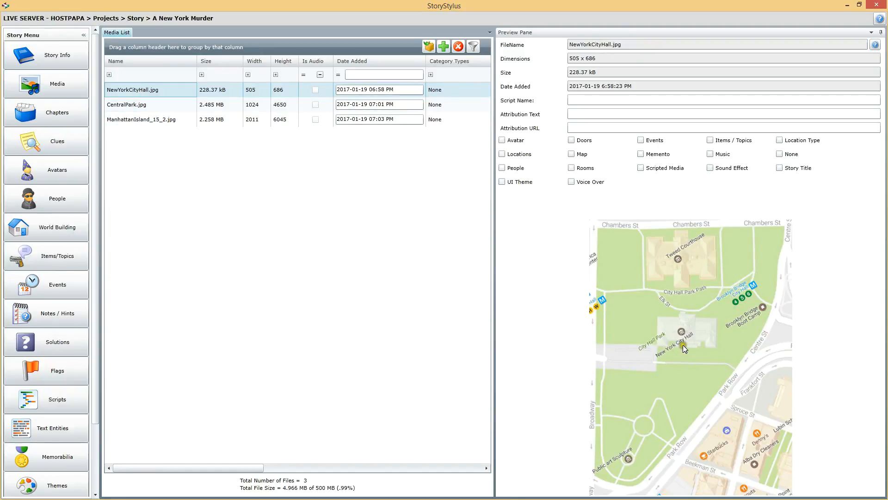
left_click(116, 106)
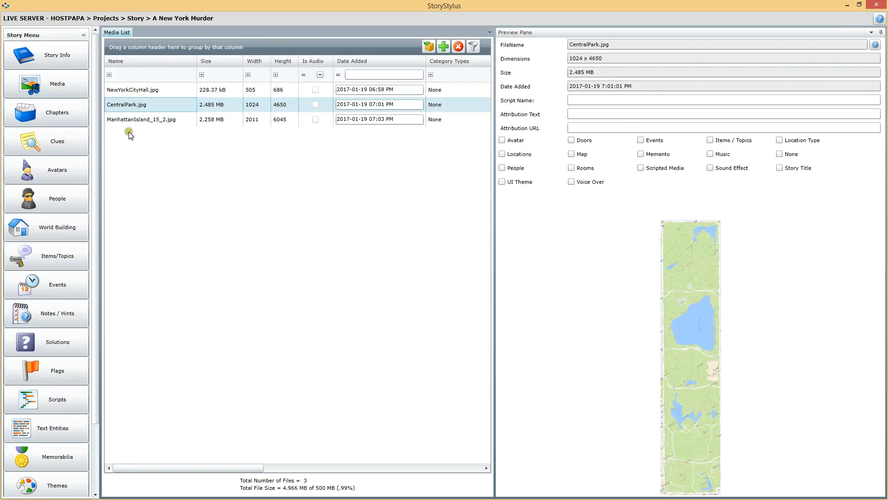
left_click(157, 119)
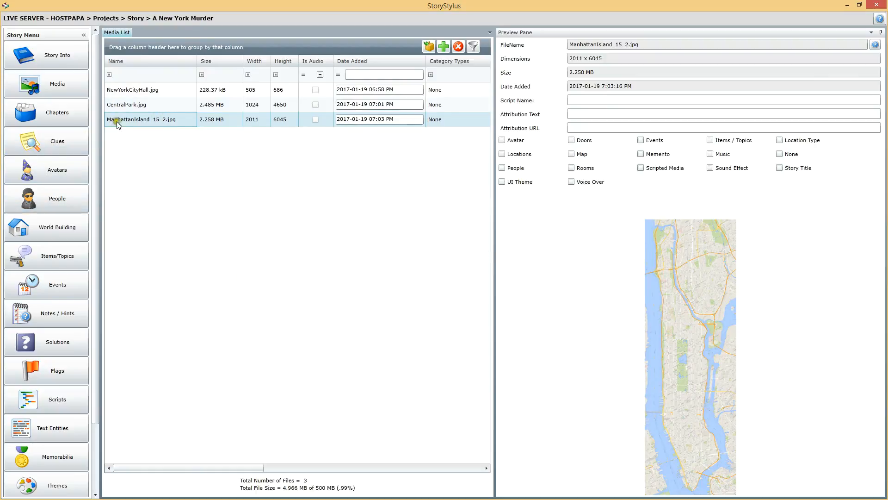
left_click(133, 108)
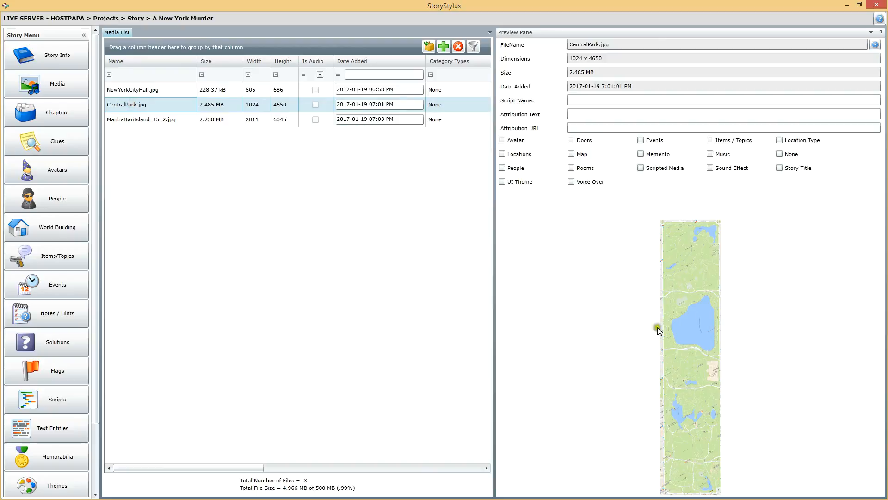
left_click(157, 119)
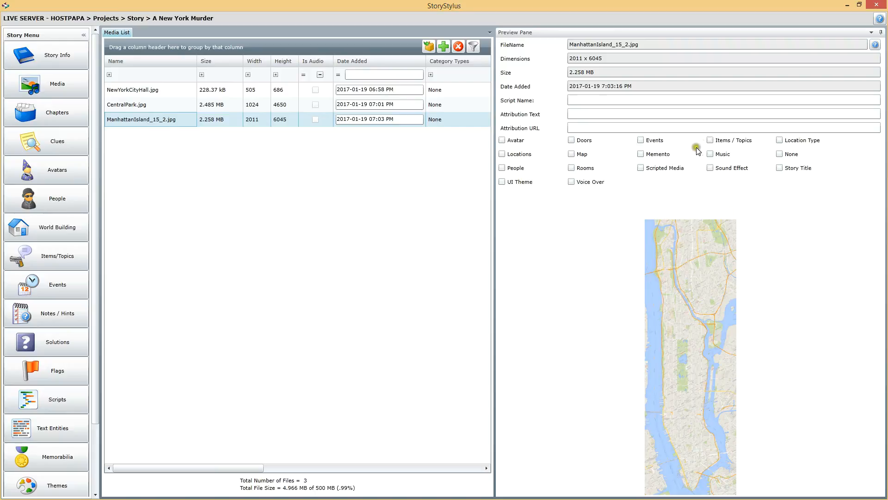
left_click(571, 154)
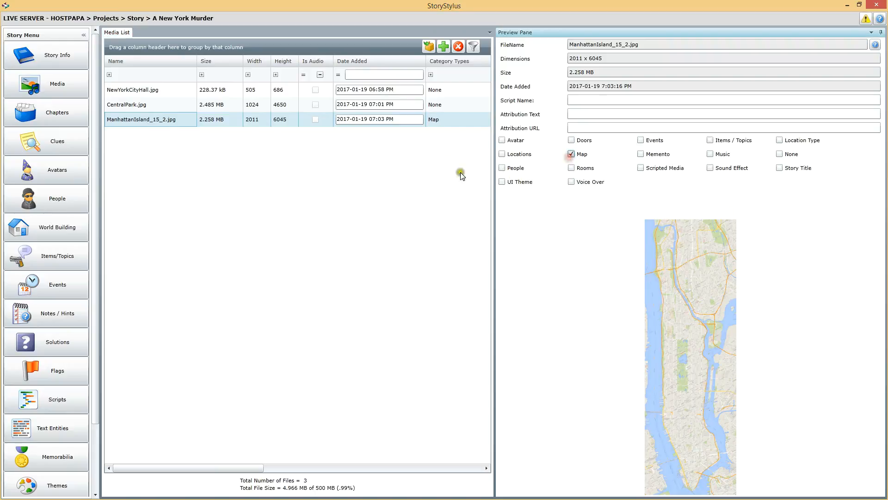
left_click(132, 105)
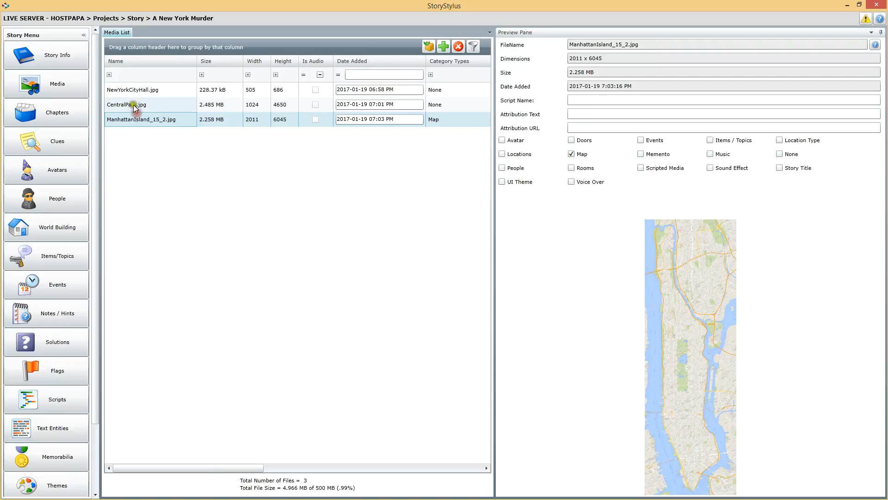
left_click(571, 154)
left_click(159, 92)
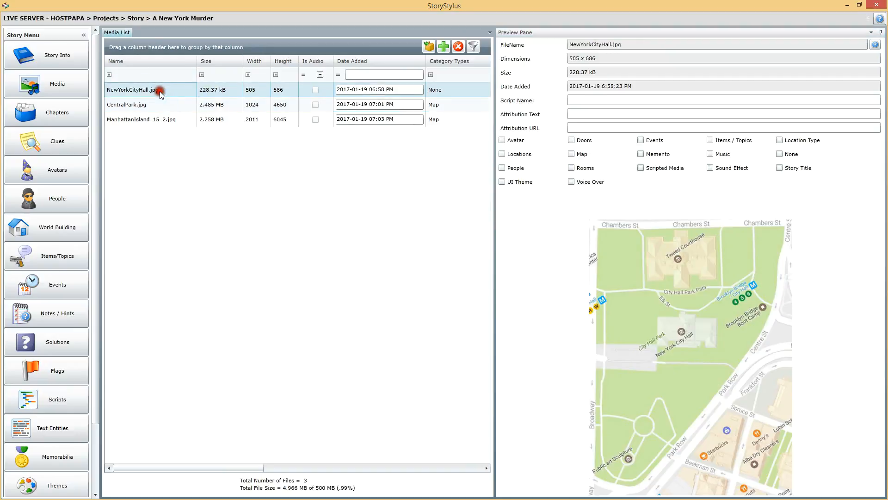
left_click(572, 155)
Step: Review the previews of the Manhattan Island, Central Park and New York City Hall map images
left_click(146, 124)
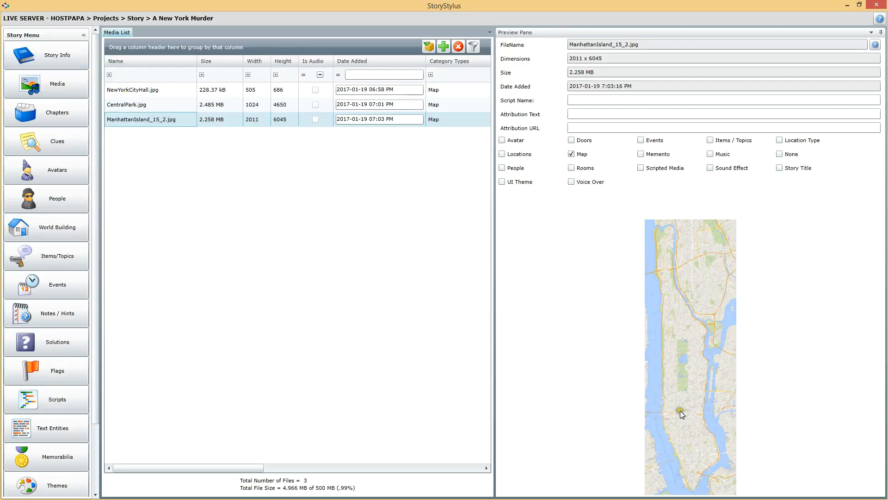
left_click(126, 105)
left_click(128, 93)
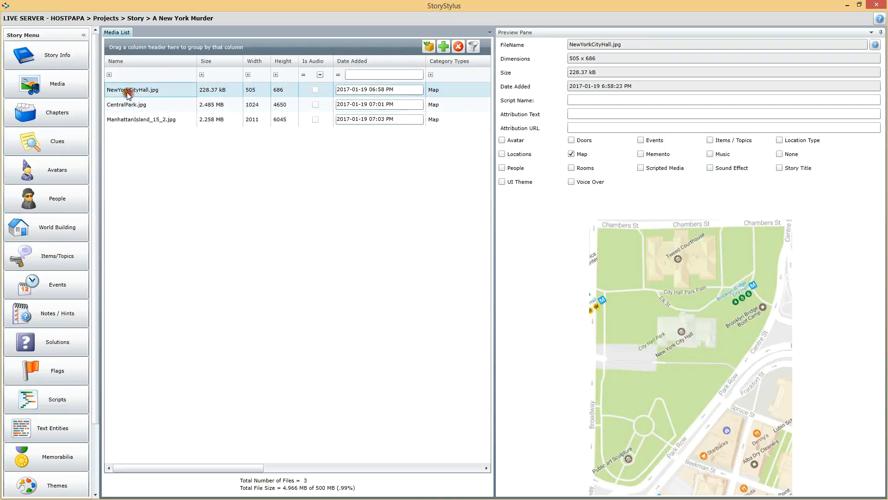
left_click(134, 105)
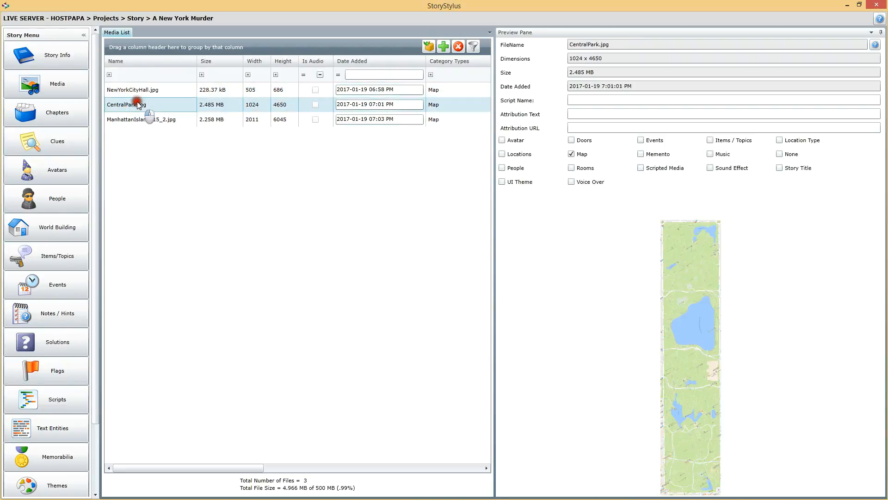
left_click(163, 121)
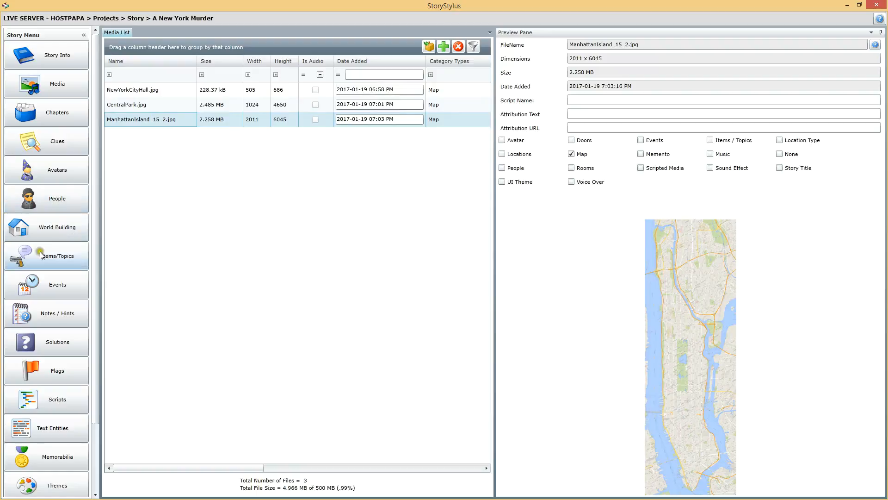
Step: Begin a new map in World Building and name it Manhattan Island
left_click(51, 230)
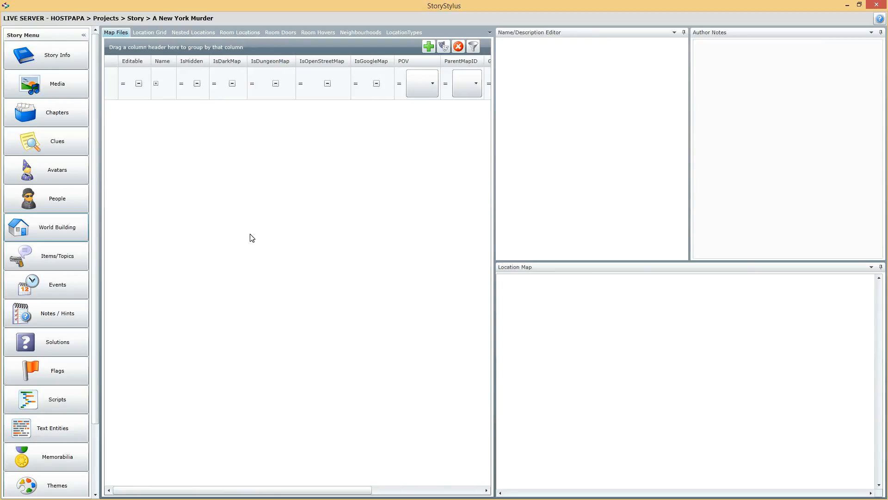
left_click(429, 46)
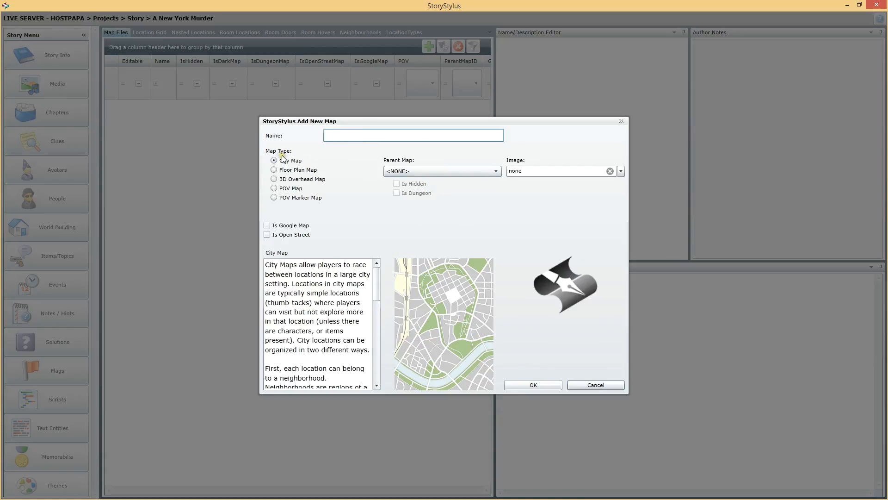
left_click(338, 134)
type("Manhattan Island")
Step: Examine the descriptions and example images of the City, Floor Plan, 3D Overhead, POV and POV Marker map types
left_click(291, 171)
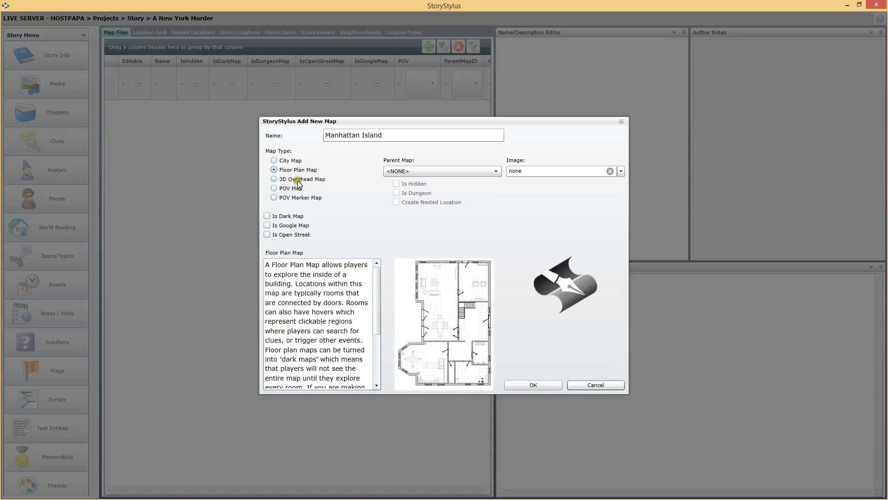
left_click(296, 180)
left_click(292, 188)
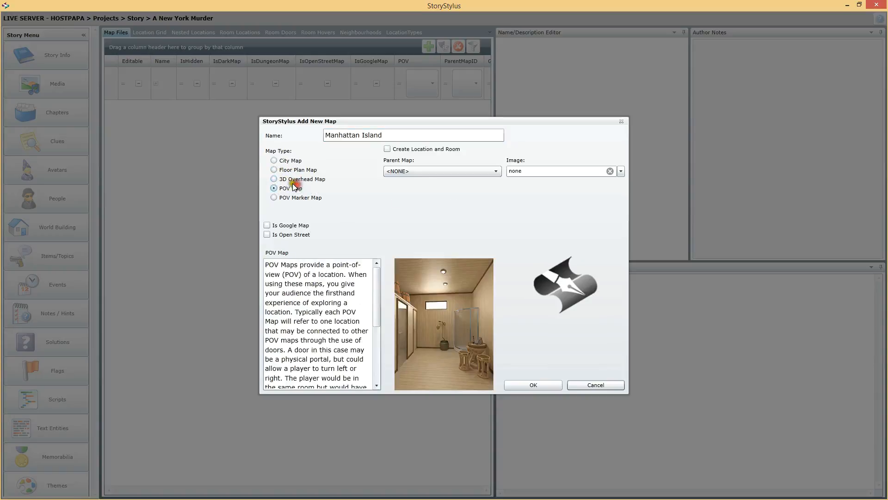
left_click(287, 198)
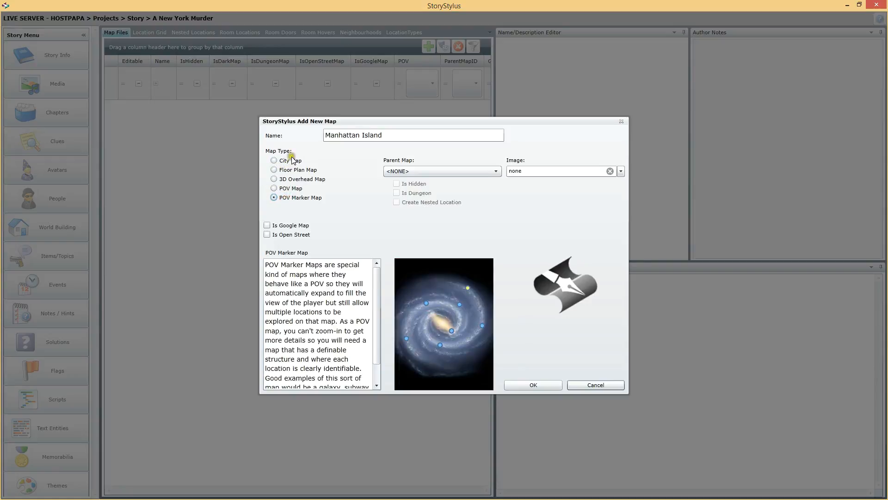
left_click(293, 163)
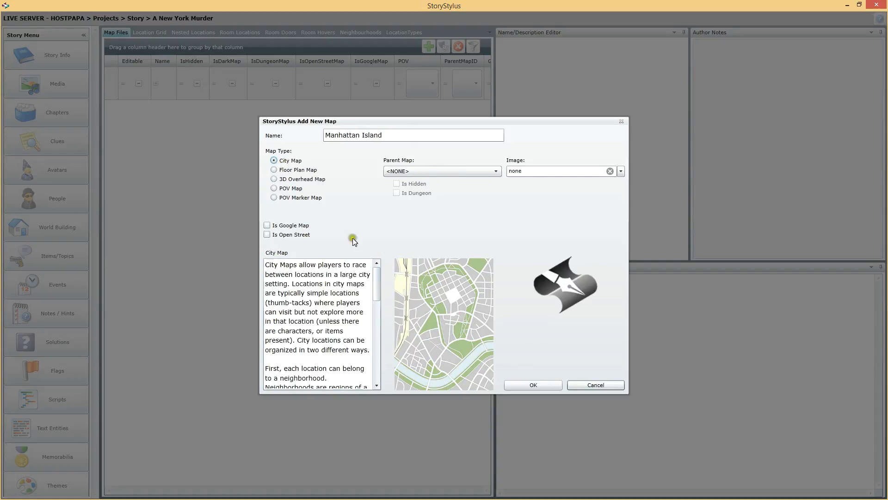
left_click_drag(375, 279, 383, 256)
left_click_drag(377, 275, 379, 241)
left_click(286, 171)
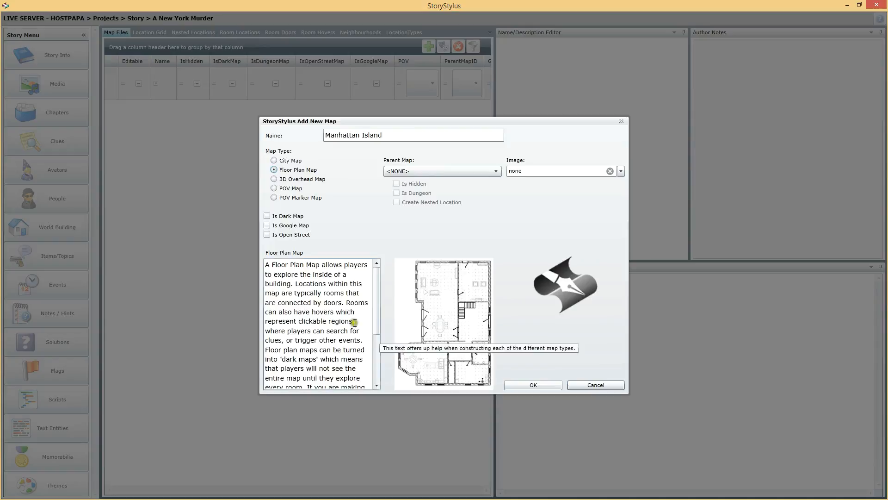
left_click(310, 179)
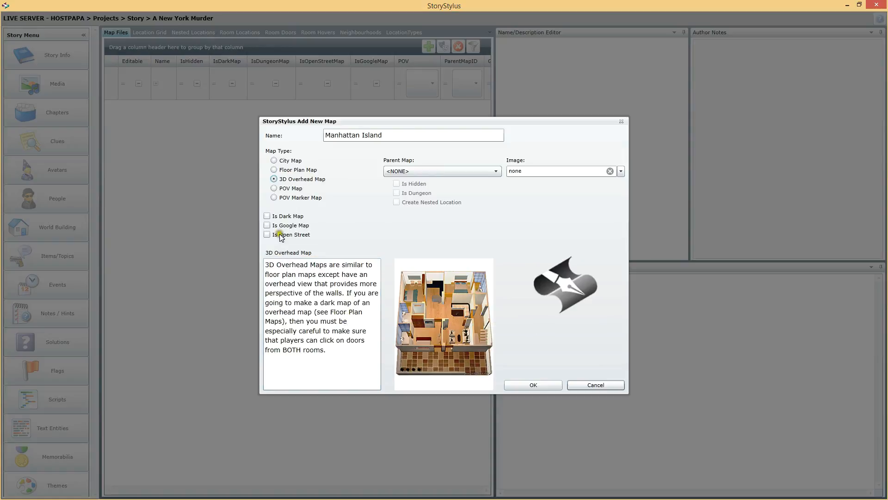
left_click(284, 188)
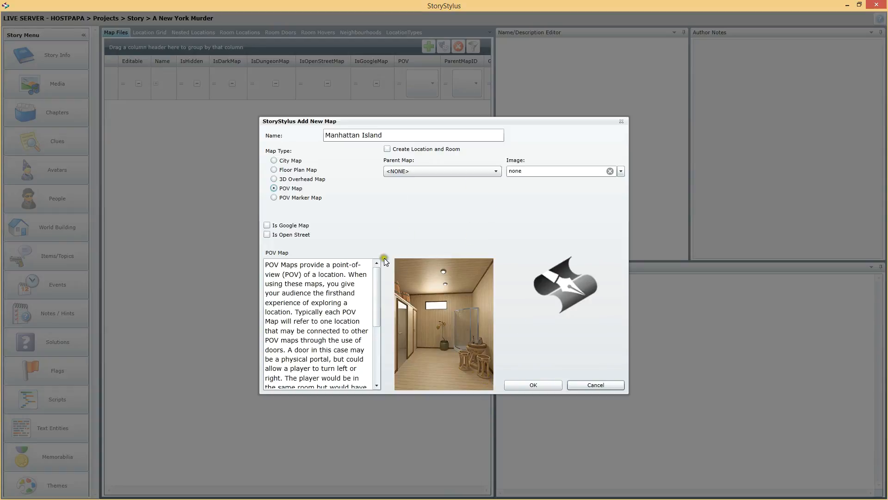
left_click(287, 198)
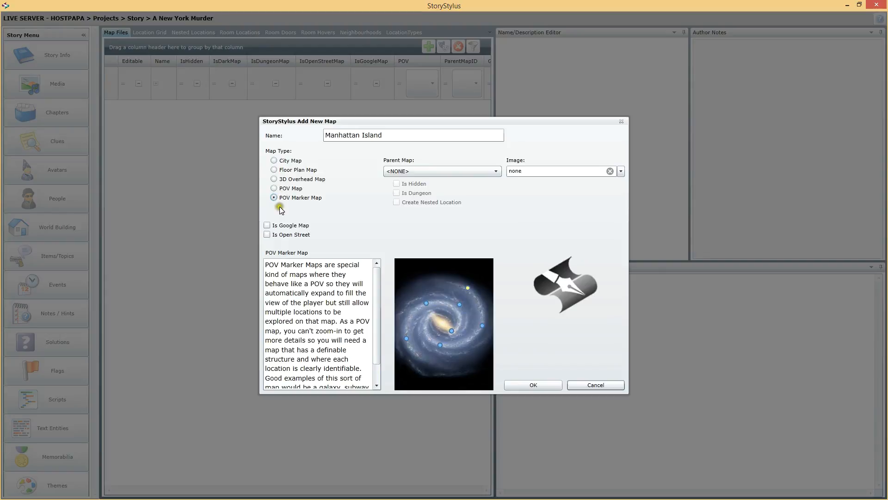
Step: Compare the descriptions and example images of the POV, Floor Plan and 3D Overhead map types again
left_click(289, 188)
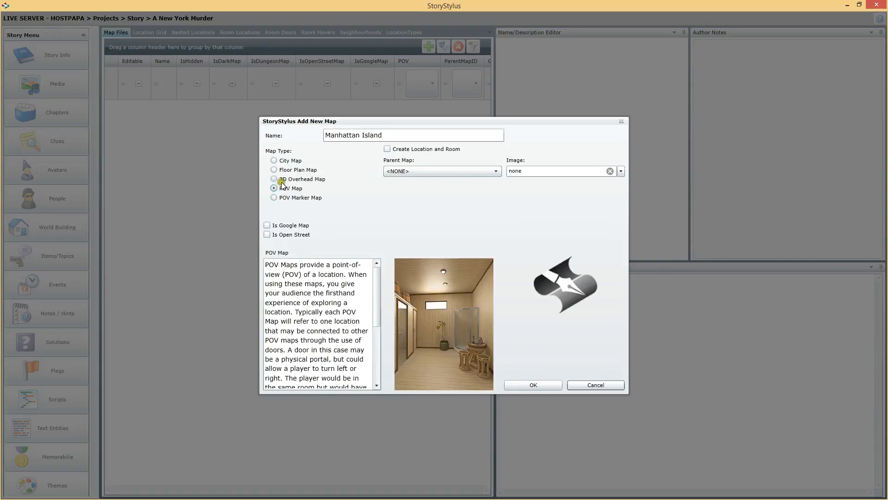
left_click(288, 172)
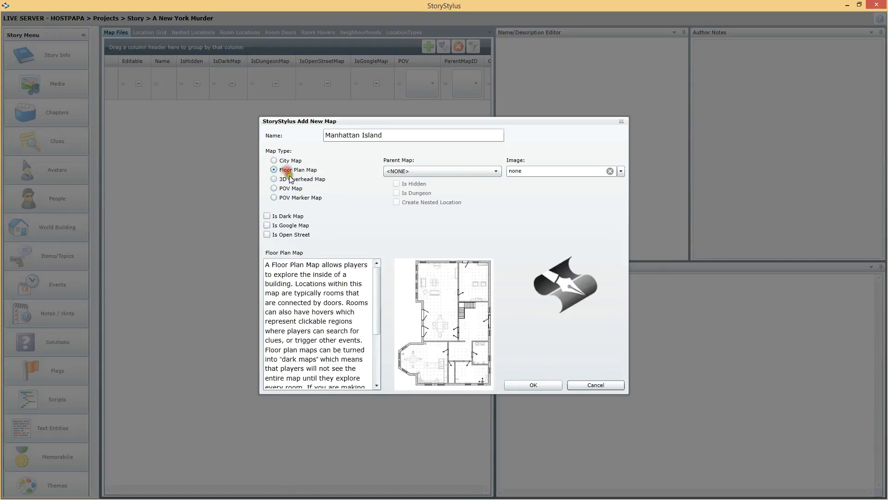
left_click(296, 179)
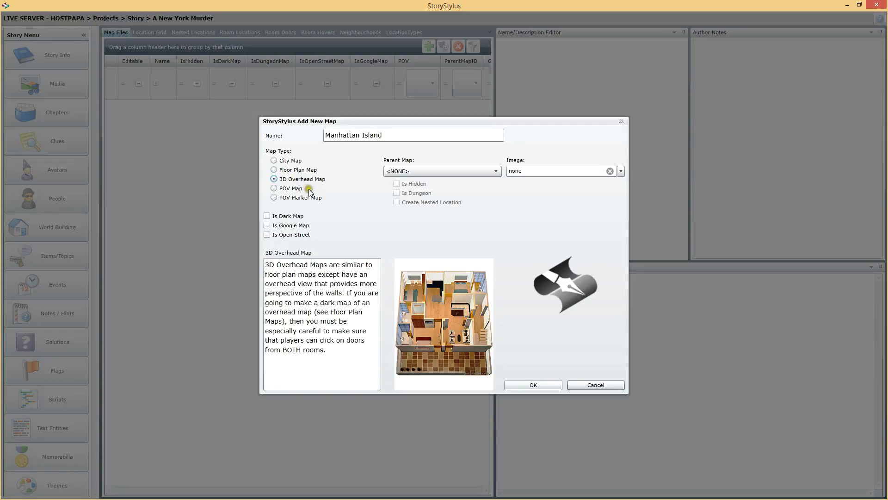
left_click(288, 188)
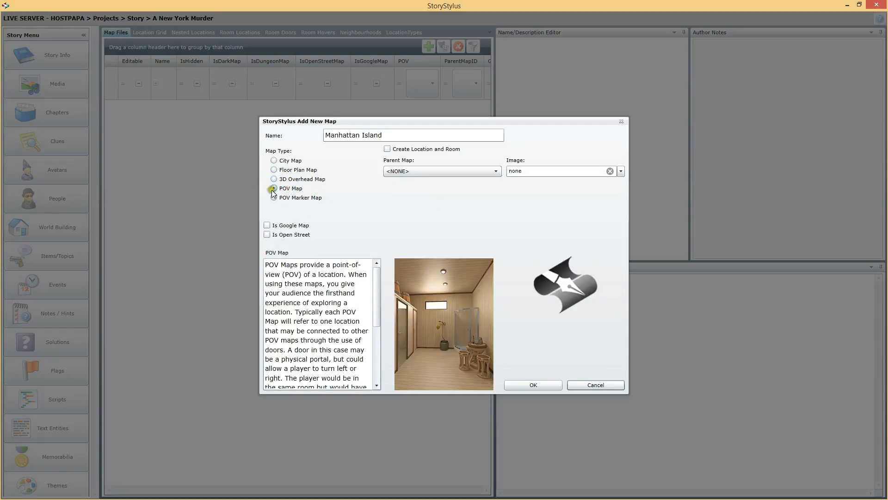
Step: Create the Manhattan Island map as a City Map marked as a Google map, using the ManhattanIsland_15_2 image
left_click(284, 161)
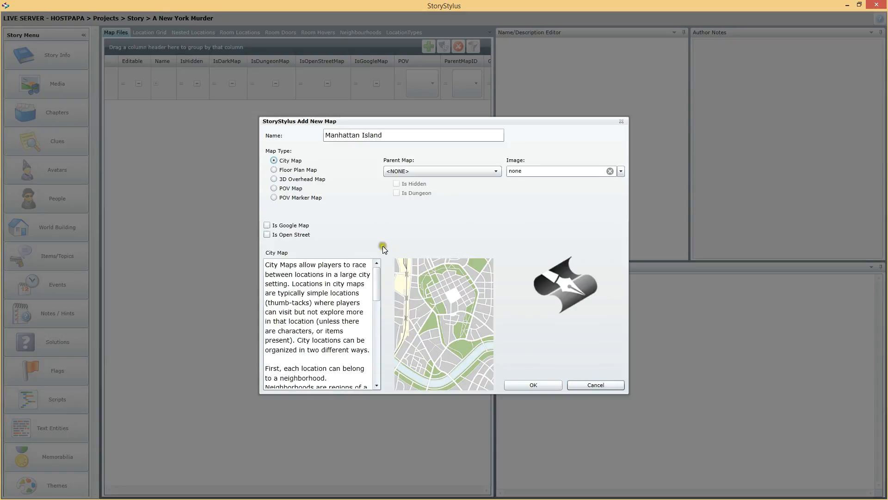
left_click(267, 224)
left_click(620, 172)
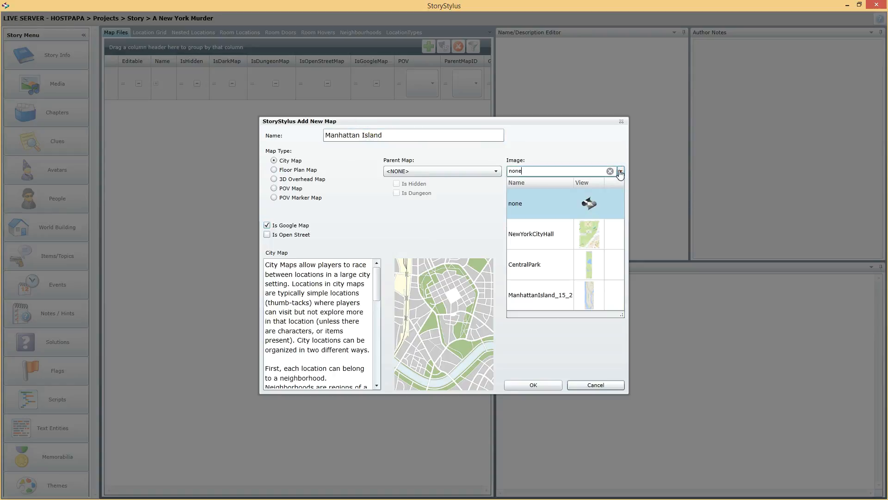
left_click(537, 301)
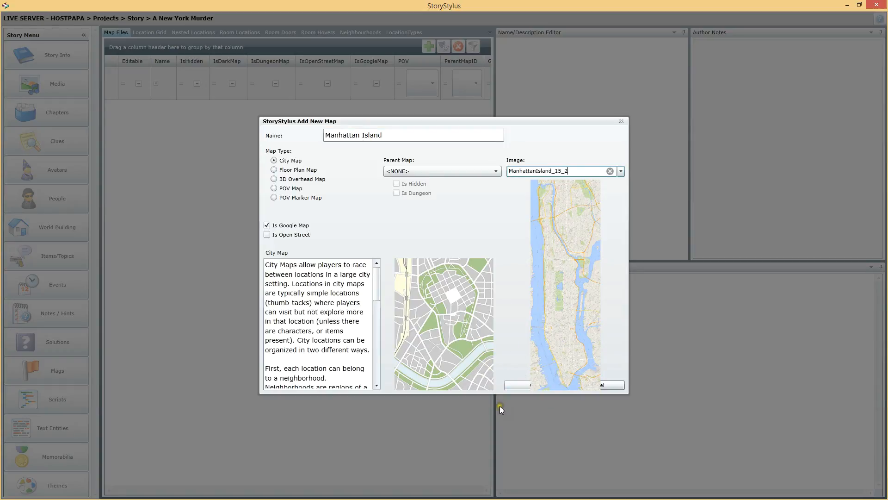
left_click(520, 385)
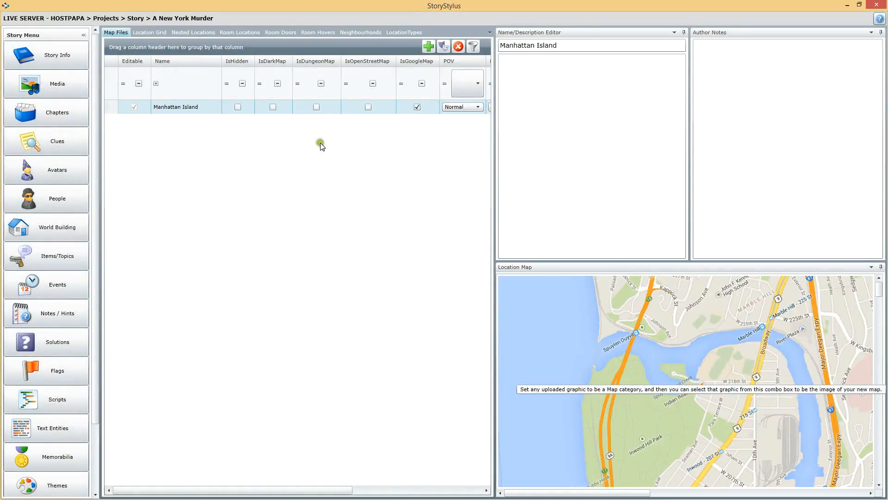
Step: Enlarge the location map to inspect the Manhattan Island image down to its southern end, then rebalance the panes
left_click_drag(493, 183, 247, 182)
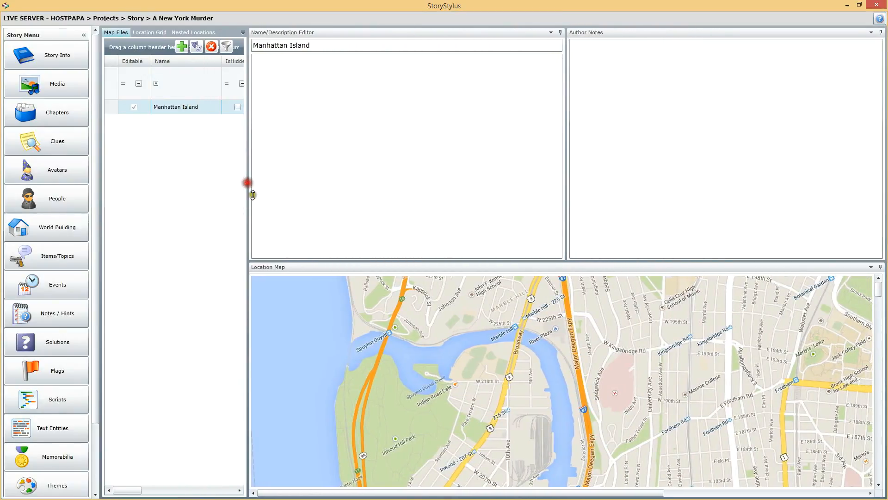
left_click_drag(872, 304, 844, 464)
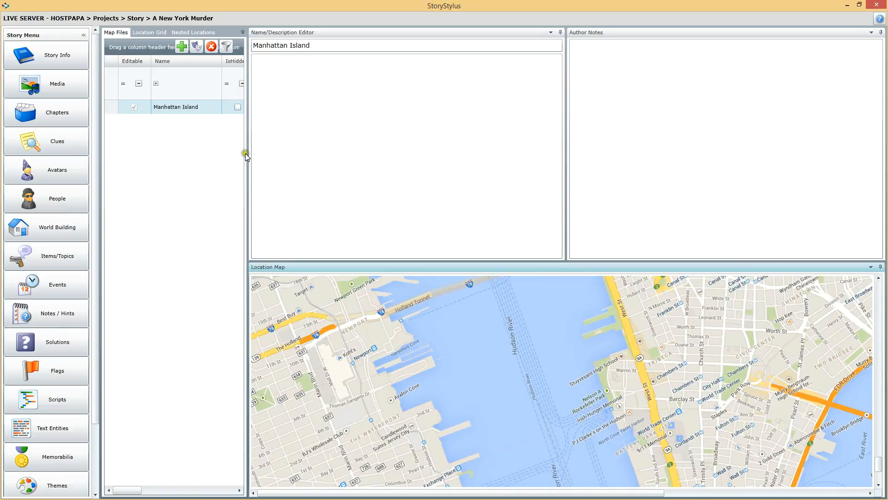
left_click_drag(245, 155, 523, 136)
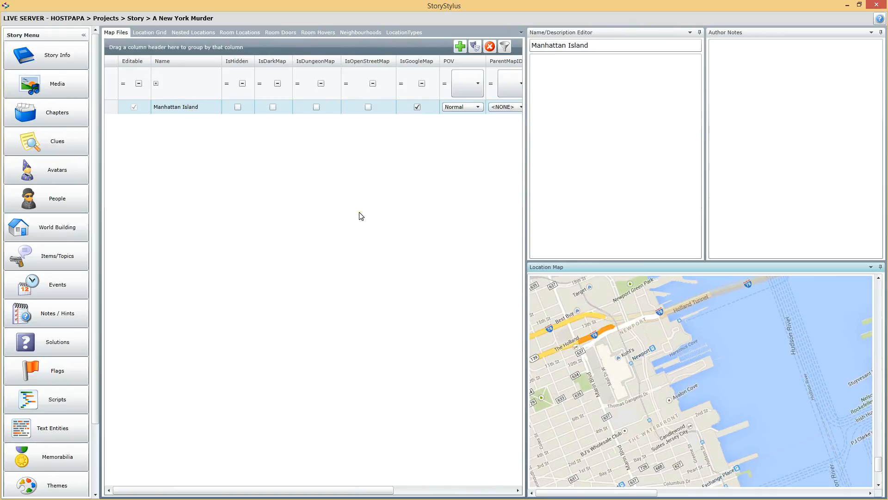
left_click_drag(527, 178, 449, 157)
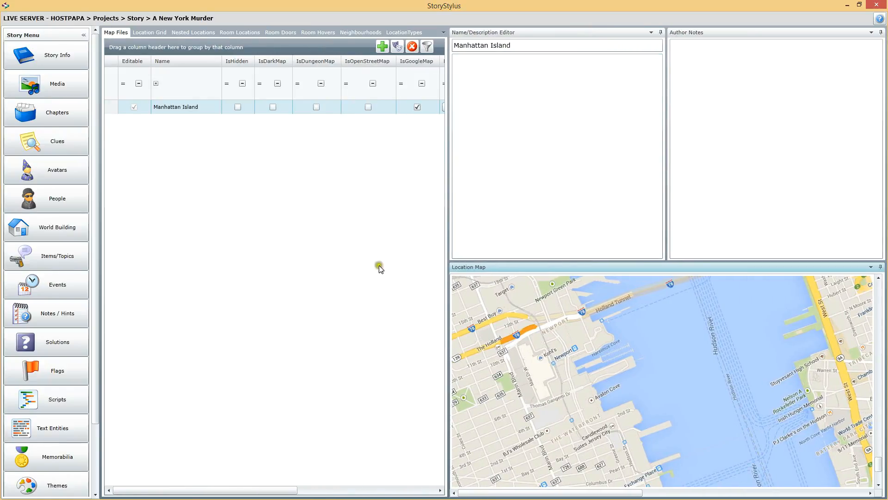
Step: Begin another new map named Central Park and set Manhattan Island as its parent map
left_click(382, 46)
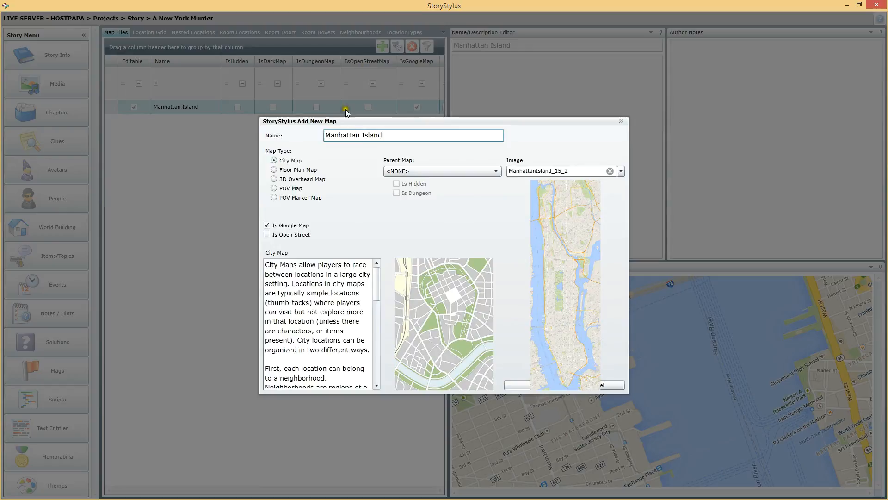
left_click_drag(390, 135, 309, 136)
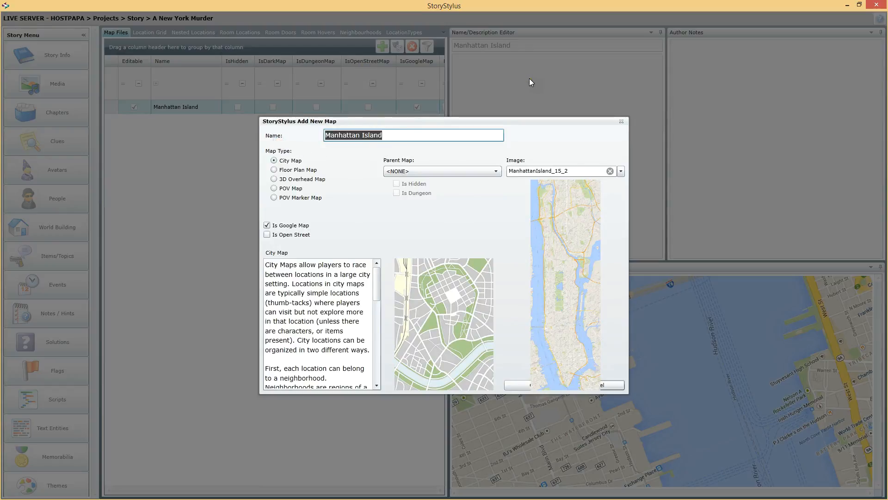
type("Central Park")
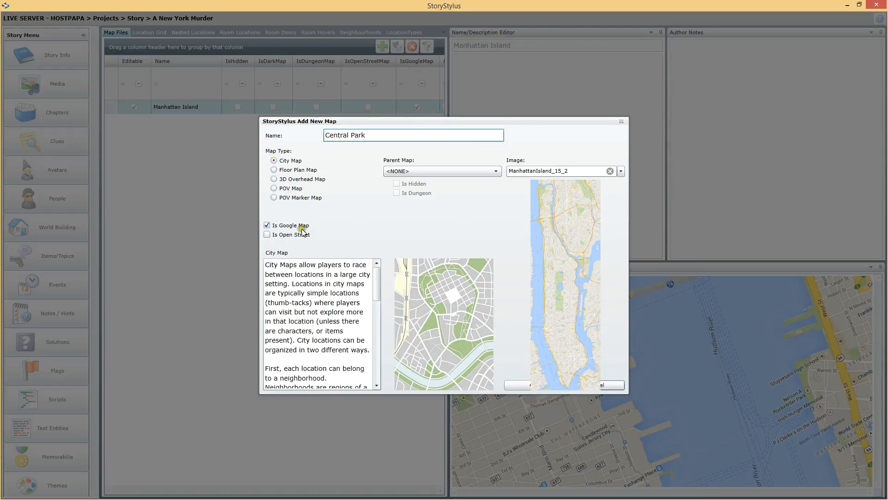
left_click(443, 171)
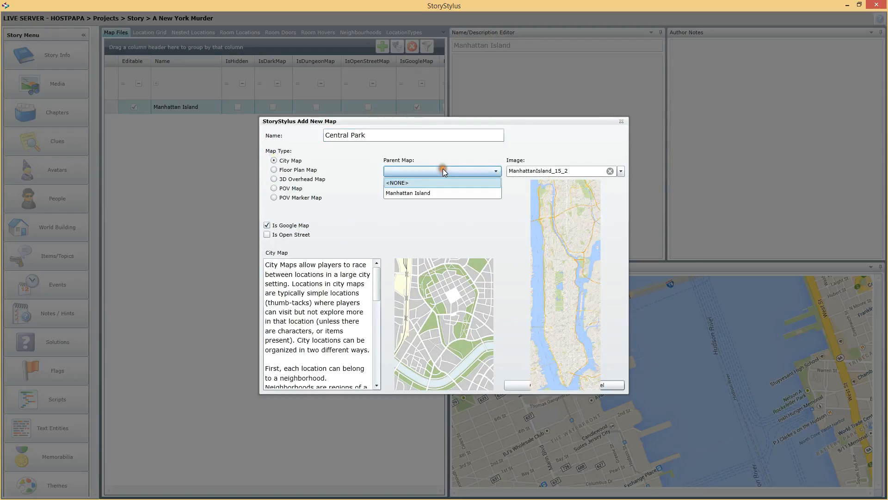
left_click(398, 190)
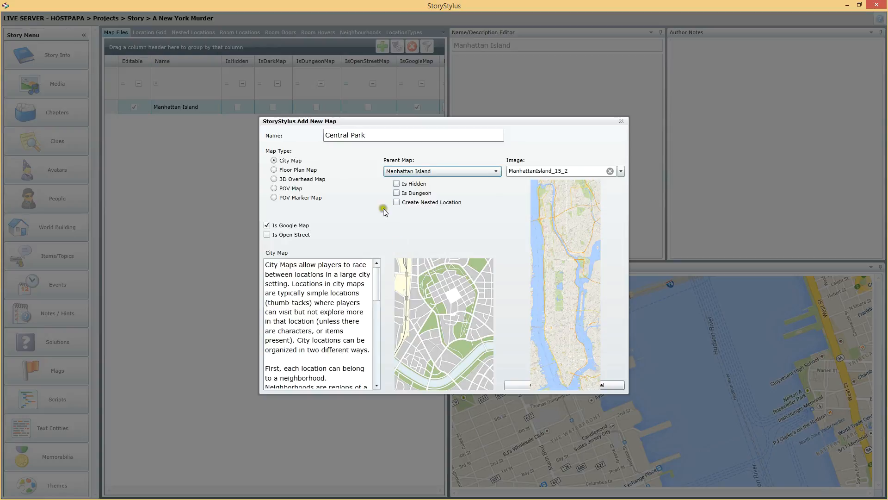
Step: Assign the CentralPark image to the new Central Park map and create it
mouse_move(417, 186)
left_click(417, 287)
left_click(620, 172)
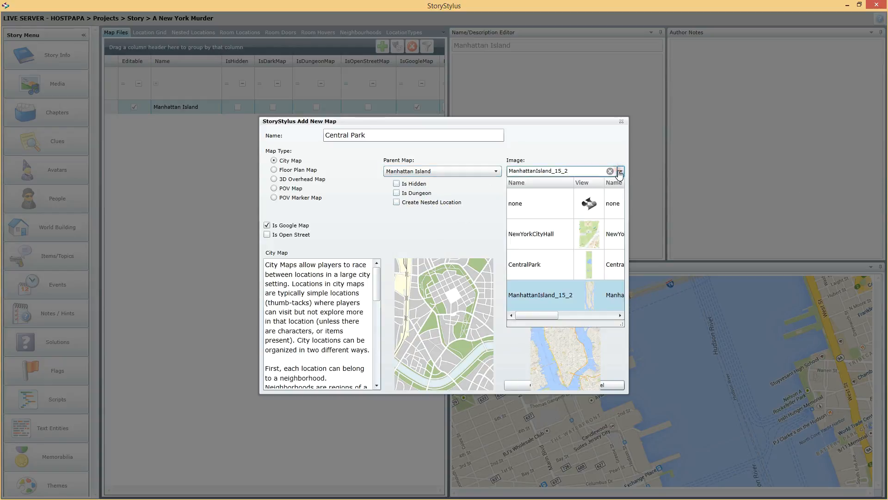
left_click(545, 252)
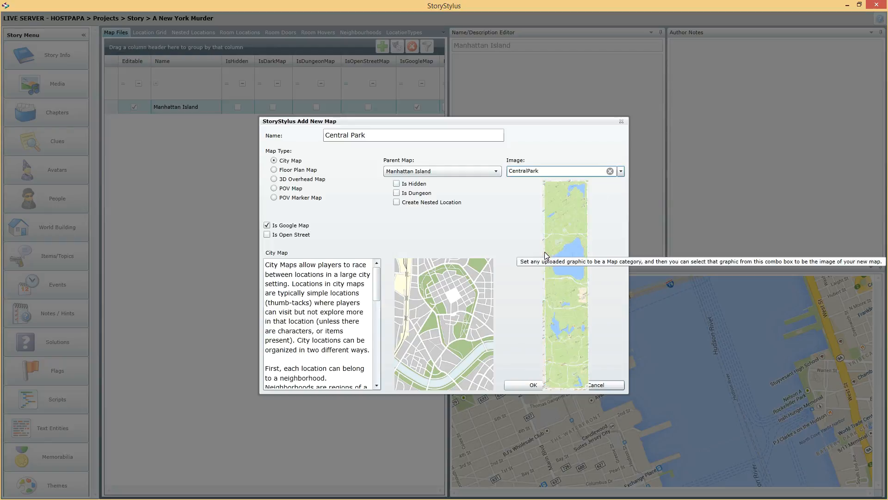
left_click(531, 384)
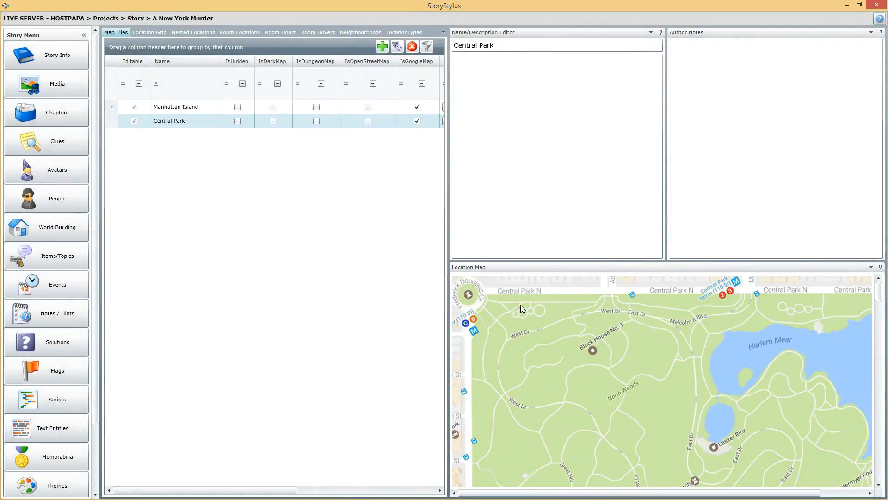
Step: Enlarge the location map to view the Central Park image, then widen the map list again
left_click_drag(576, 263, 579, 100)
left_click_drag(442, 193, 323, 186)
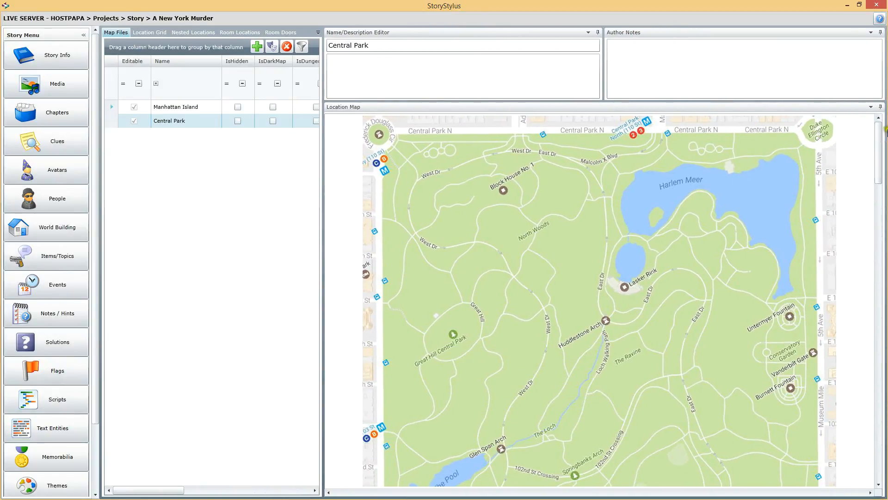
mouse_move(881, 138)
left_mouse_down()
mouse_move(885, 425)
mouse_move(871, 111)
left_mouse_up()
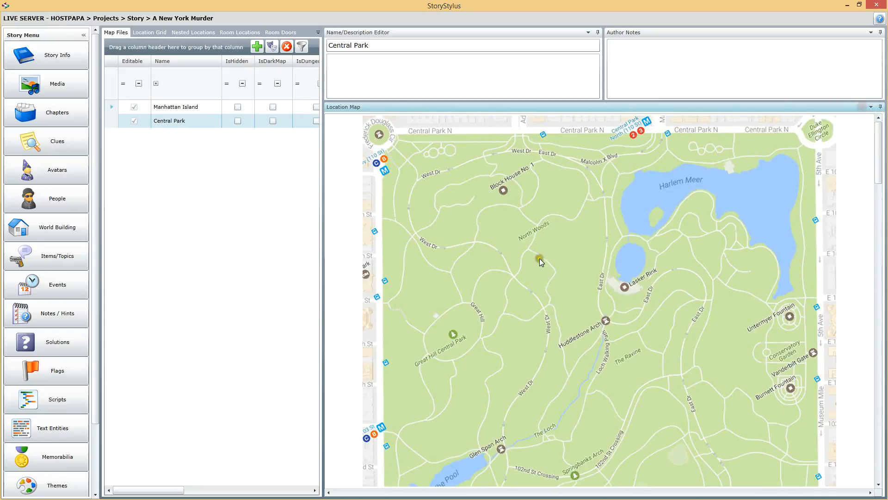
left_click_drag(322, 202, 559, 183)
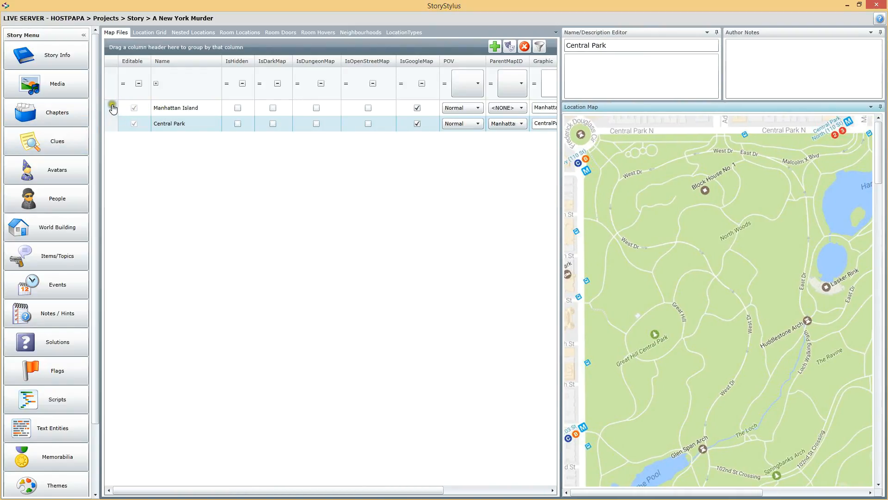
Step: Check the child maps listed under Manhattan Island, then collapse them and select the Manhattan Island map
left_click(112, 108)
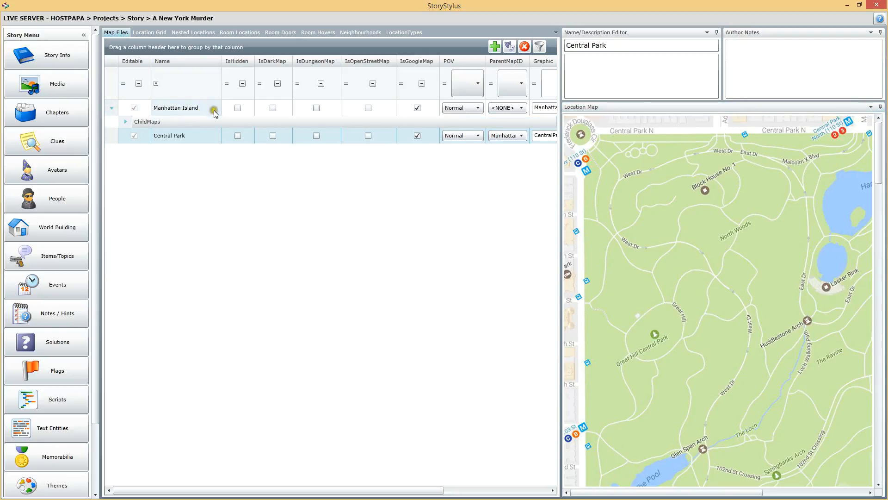
left_click(125, 122)
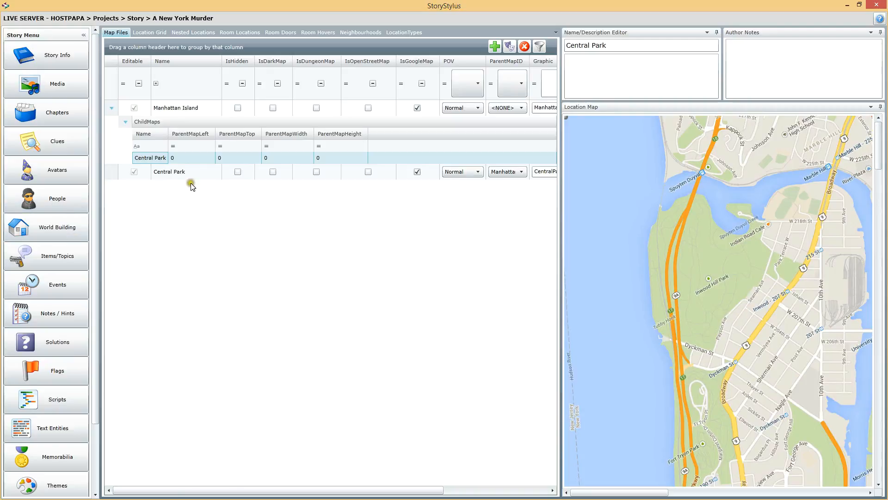
left_click(112, 108)
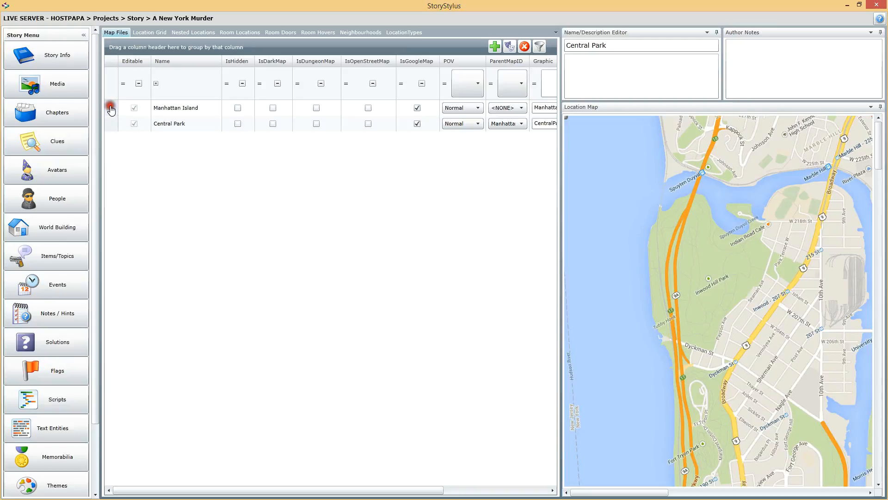
left_click(187, 109)
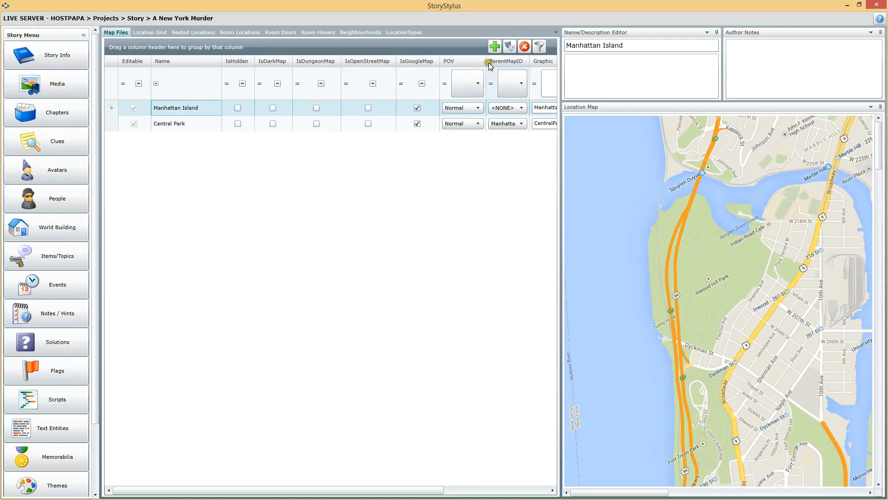
Step: Create a Google-based City Map named City Hall Ground under Manhattan Island, using the NewYorkCityHall image
left_click(494, 47)
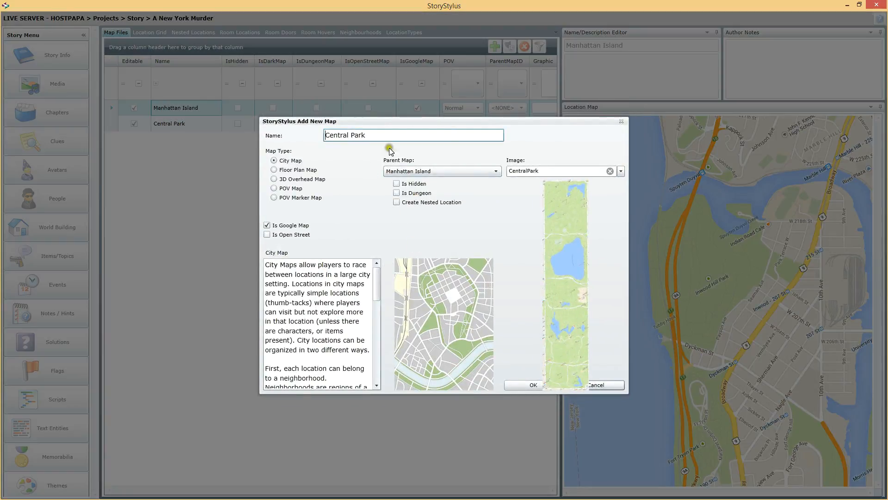
left_click_drag(385, 136, 278, 147)
type("City Hall")
left_click(622, 172)
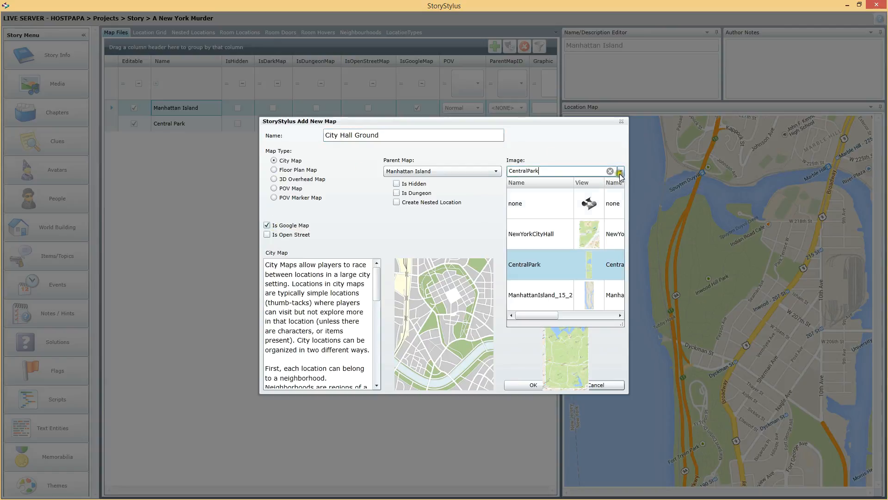
left_click(550, 233)
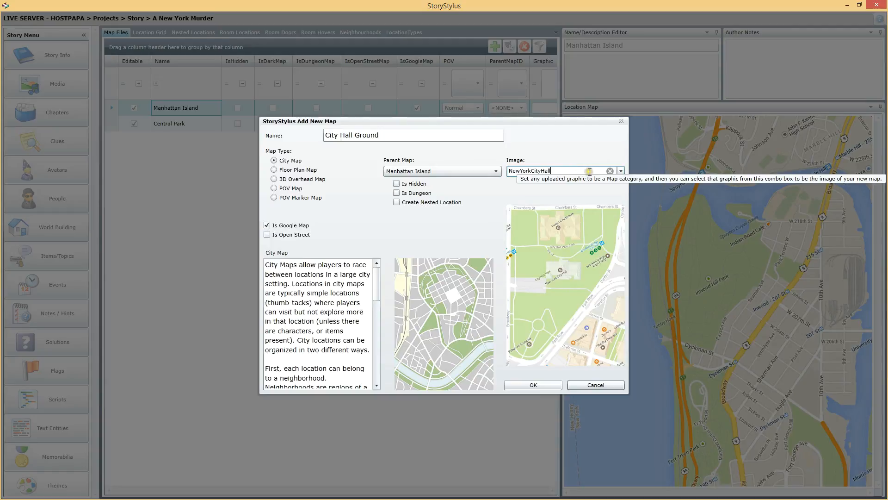
left_click(530, 385)
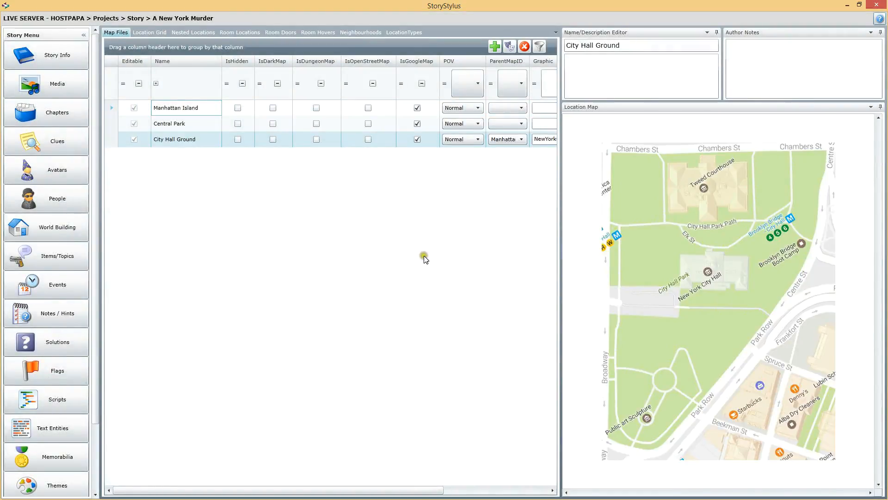
Step: Check the child maps and images of the three map files, and review Manhattan Island's POV options
left_click(192, 129)
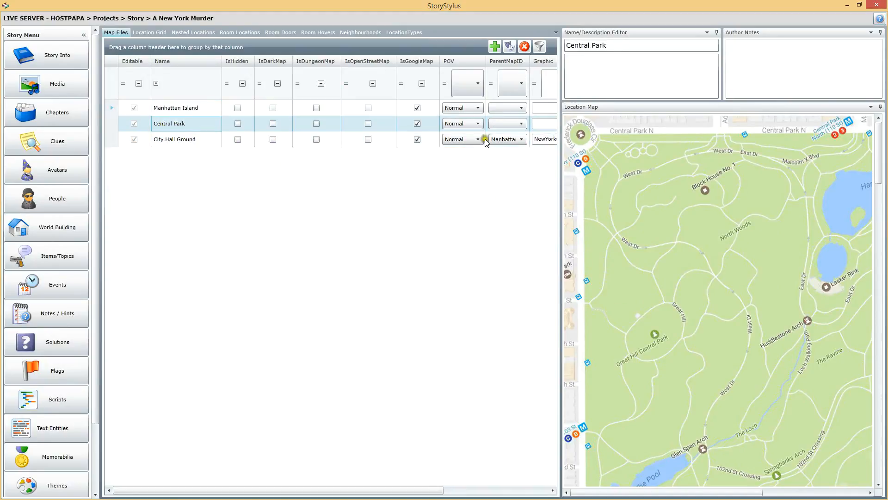
left_click_drag(560, 208, 715, 174)
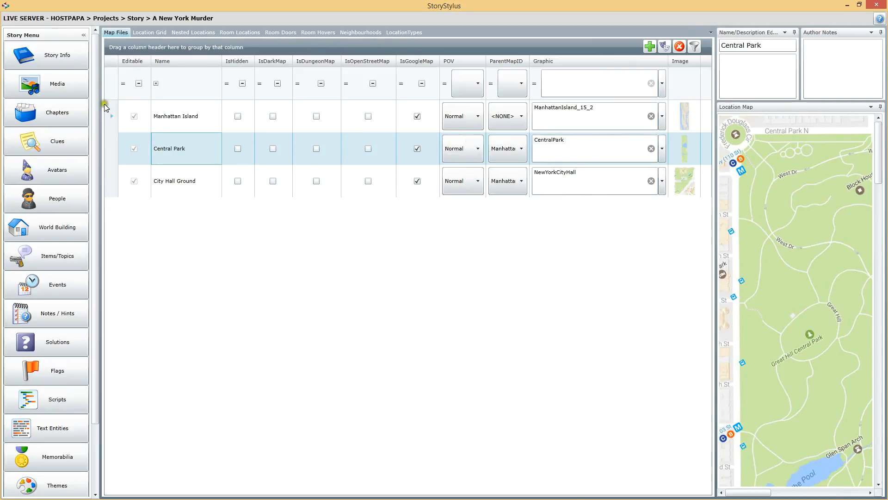
left_click(111, 116)
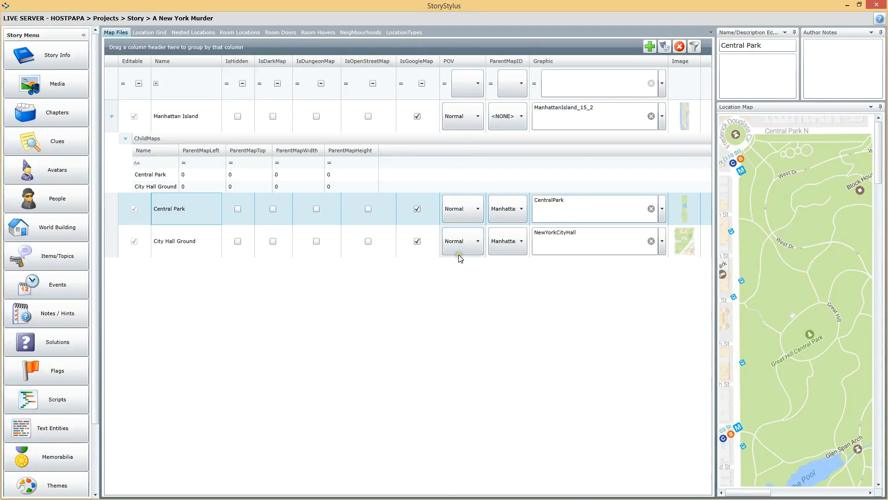
left_click(463, 121)
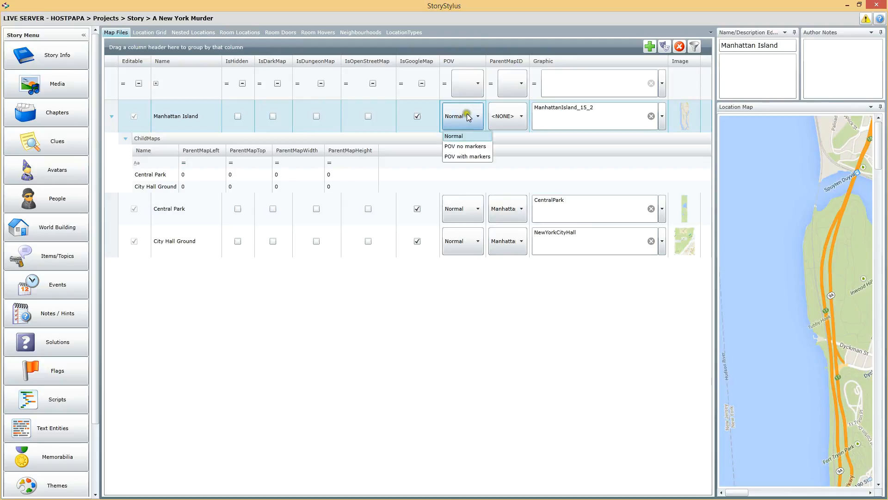
left_click(456, 115)
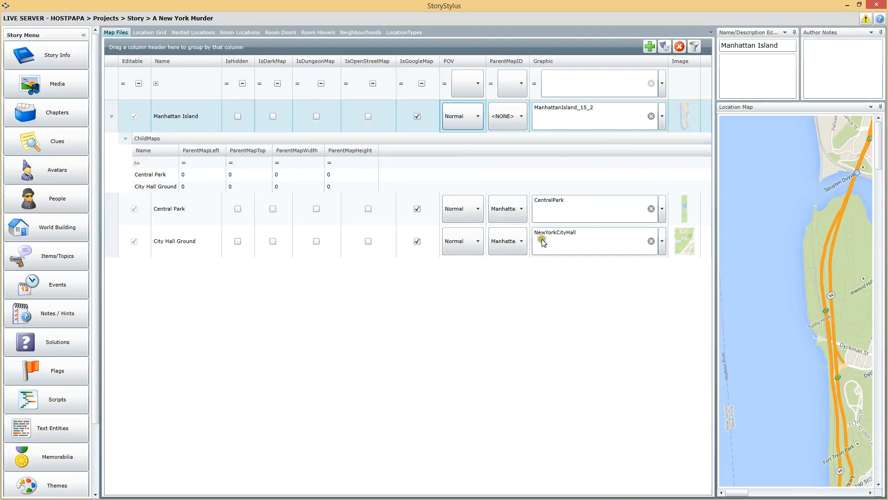
left_click(401, 219)
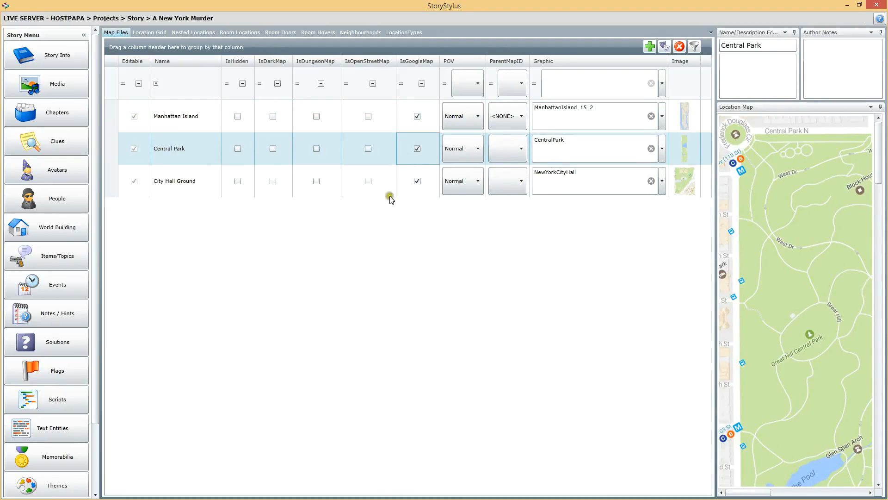
left_click(404, 182)
left_click(403, 151)
left_click(145, 32)
left_click(120, 30)
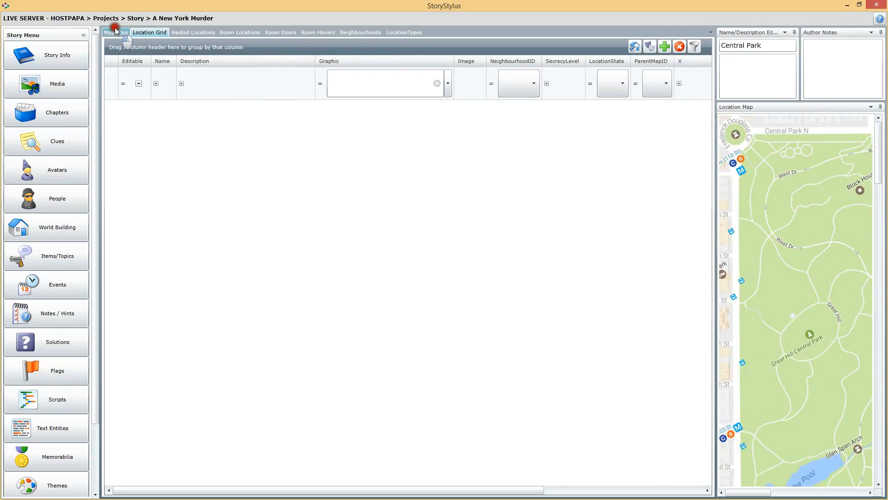
left_click(147, 148)
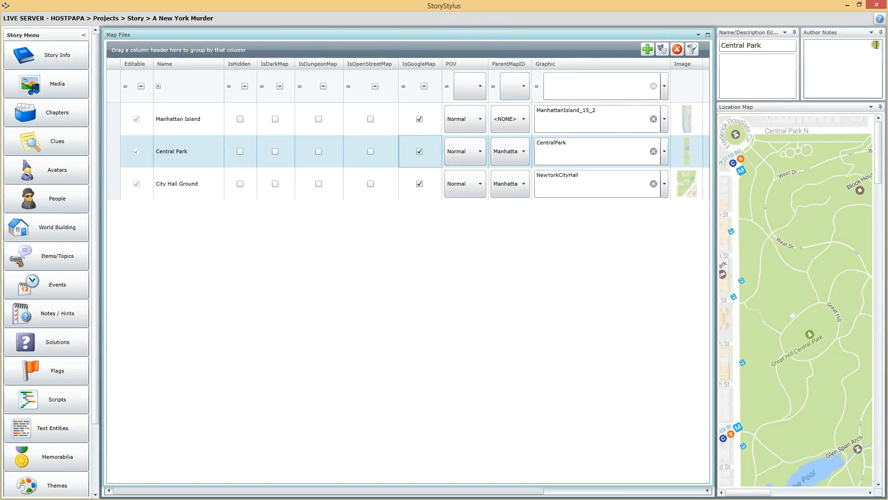
Step: Leave and reopen World Building to refresh the map list, and expand the child maps of Manhattan Island
left_click(54, 55)
left_click(53, 140)
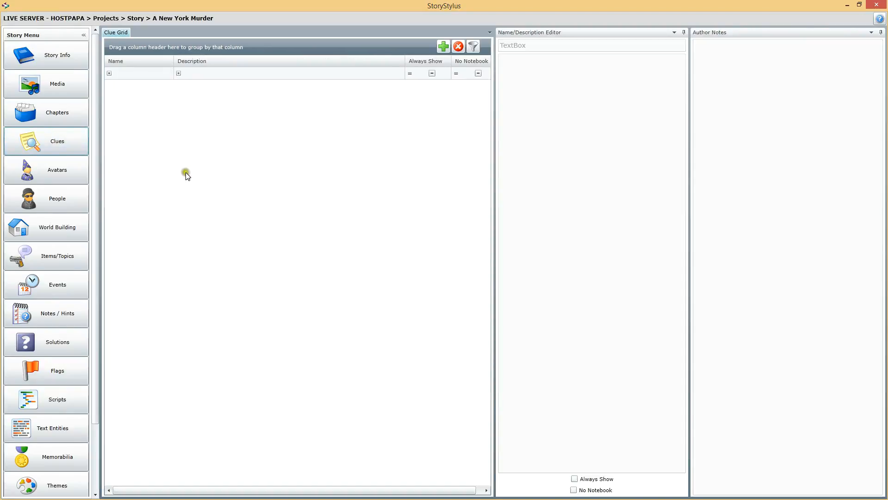
left_click(60, 228)
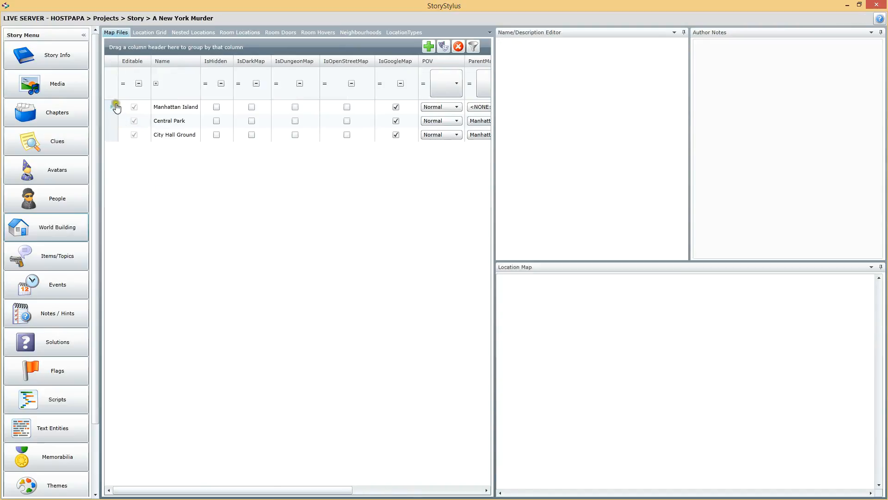
left_click(116, 104)
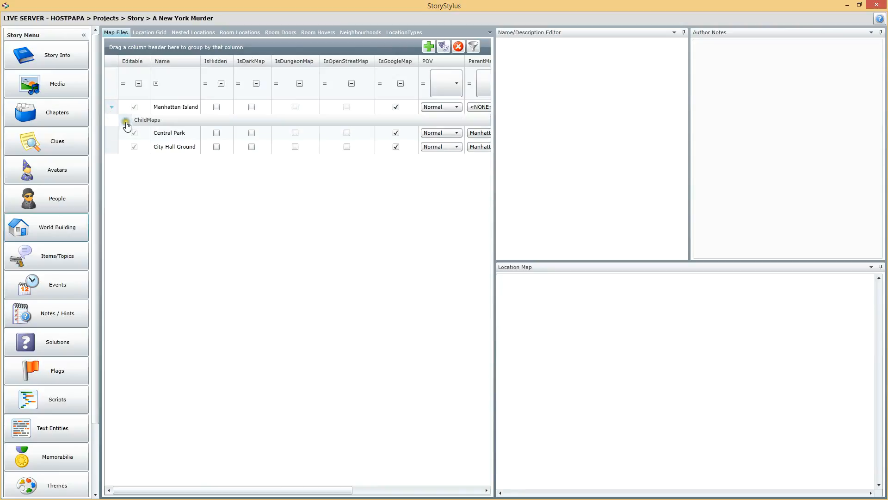
left_click(125, 121)
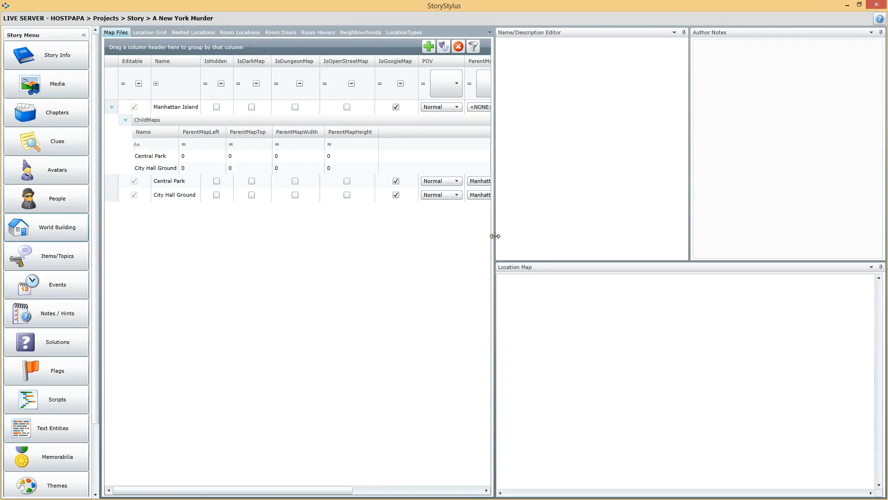
Step: Display the Manhattan Island map and enlarge the location map area in both width and height
left_click_drag(495, 236, 361, 240)
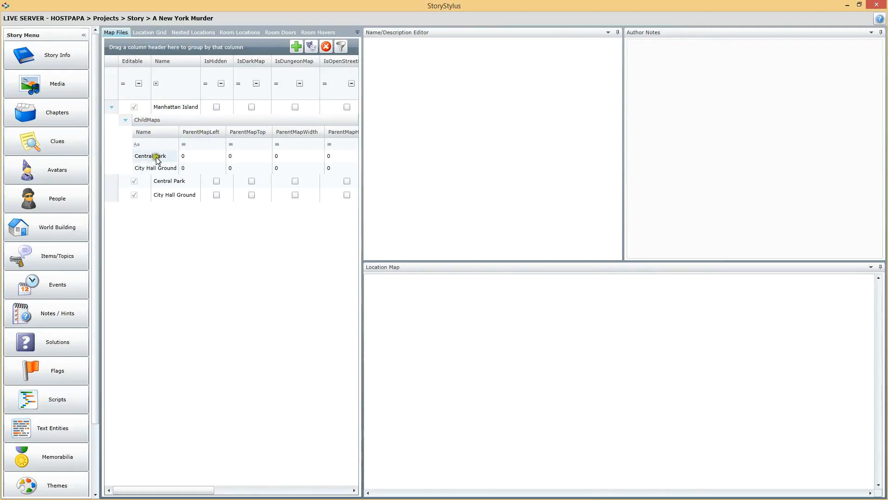
left_click(180, 105)
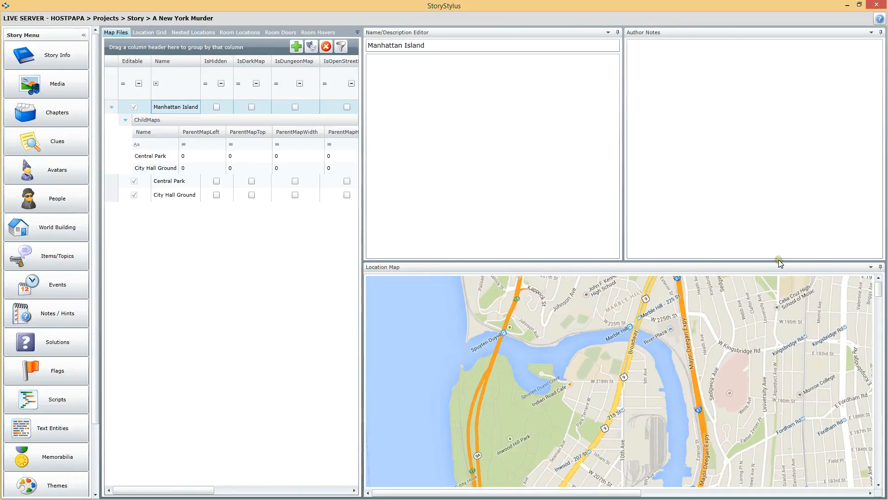
left_click_drag(775, 259, 762, 82)
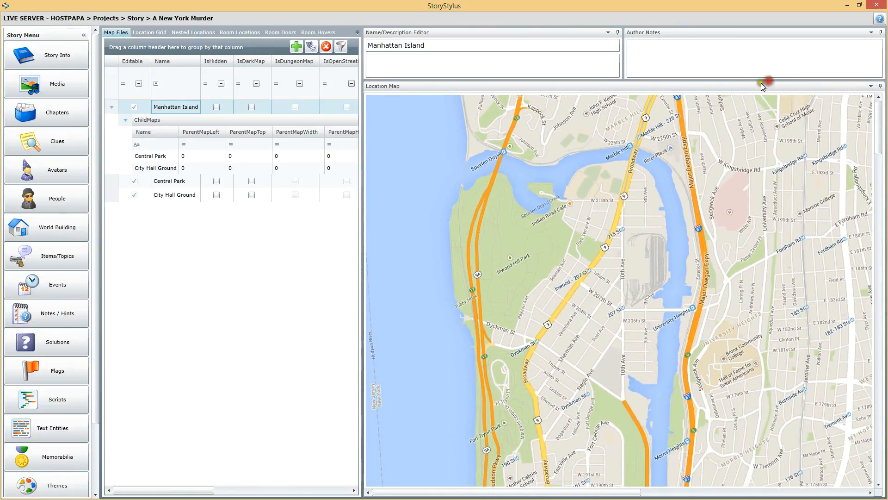
Step: Place the Central Park child map on Manhattan Island, from the park's northwest corner to its southeast corner, about 240 by 1142 at 709, 2629
left_click(140, 155)
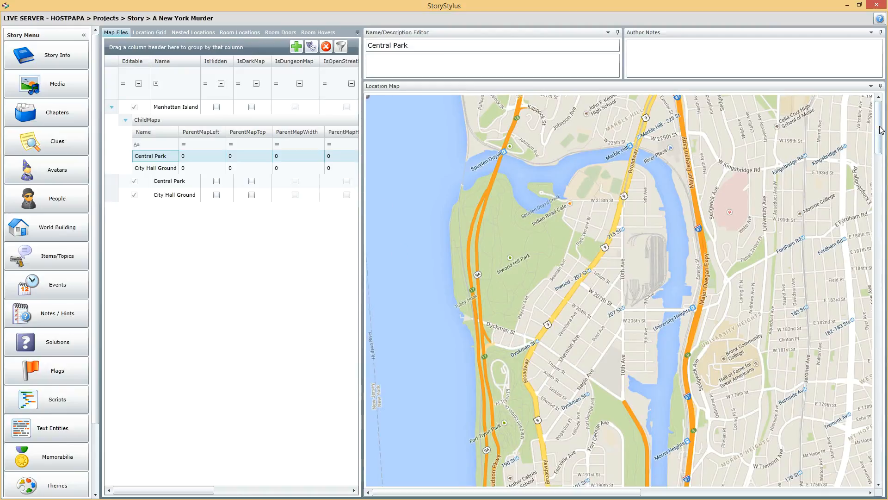
left_click_drag(881, 129, 885, 291)
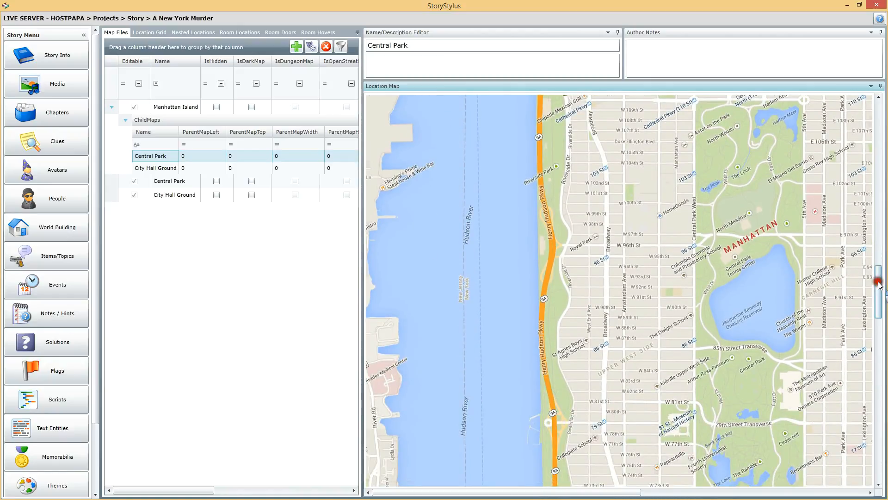
left_click_drag(879, 285, 879, 271)
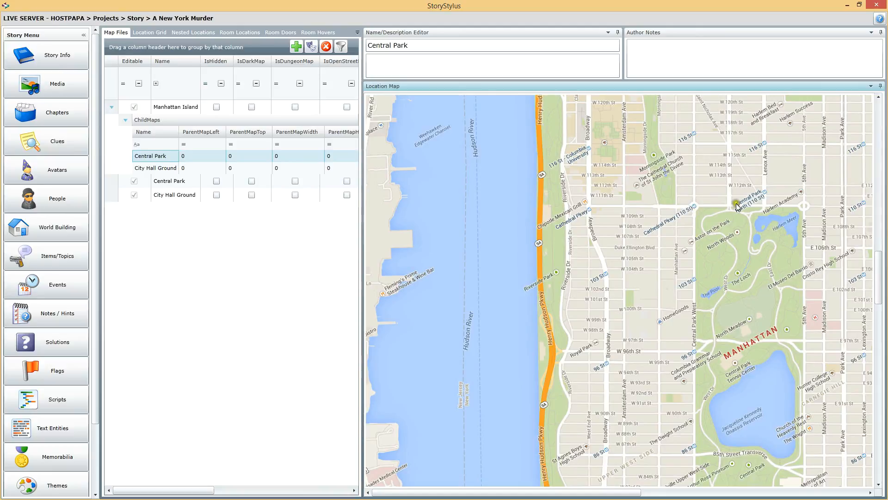
left_click_drag(879, 259, 879, 321)
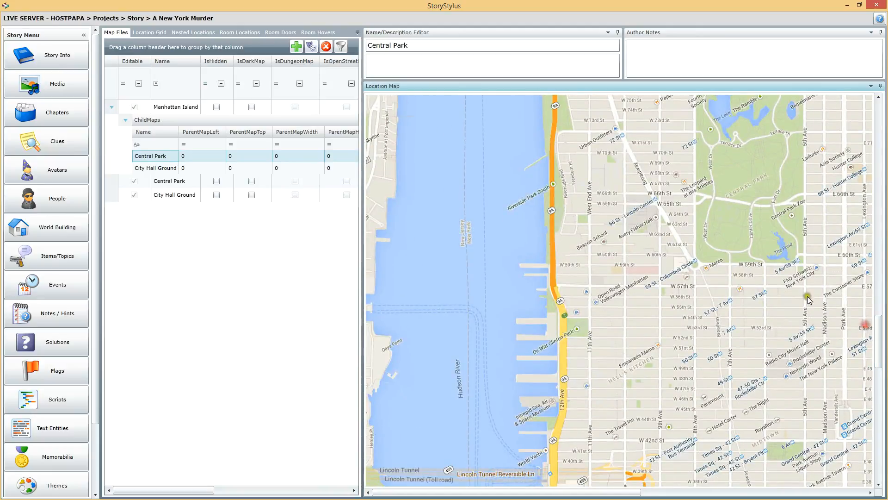
left_click_drag(878, 343, 879, 288)
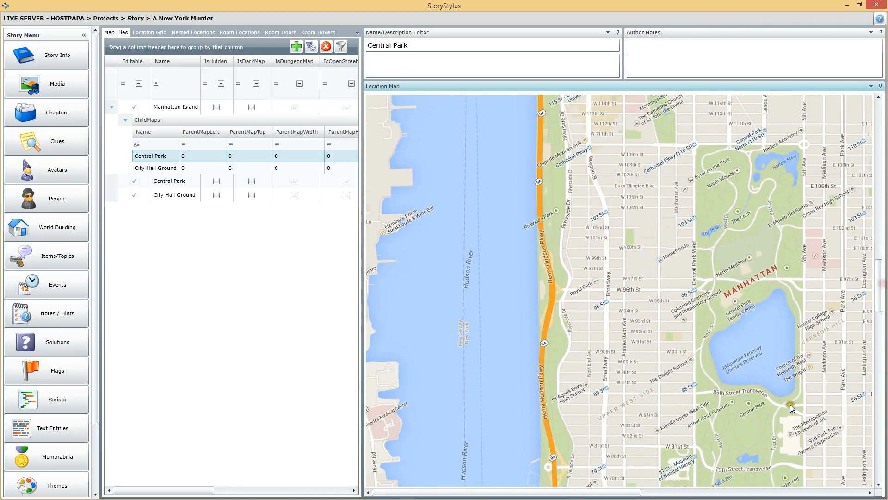
left_click(694, 144)
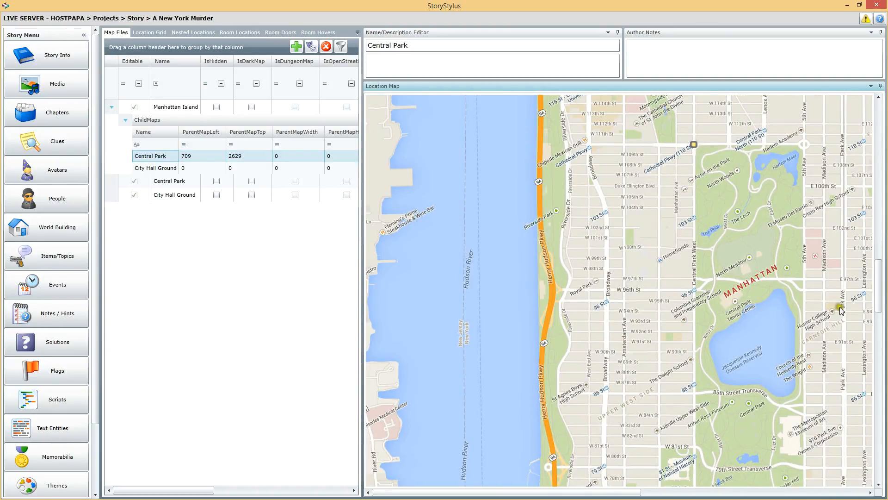
left_click_drag(879, 287, 885, 321)
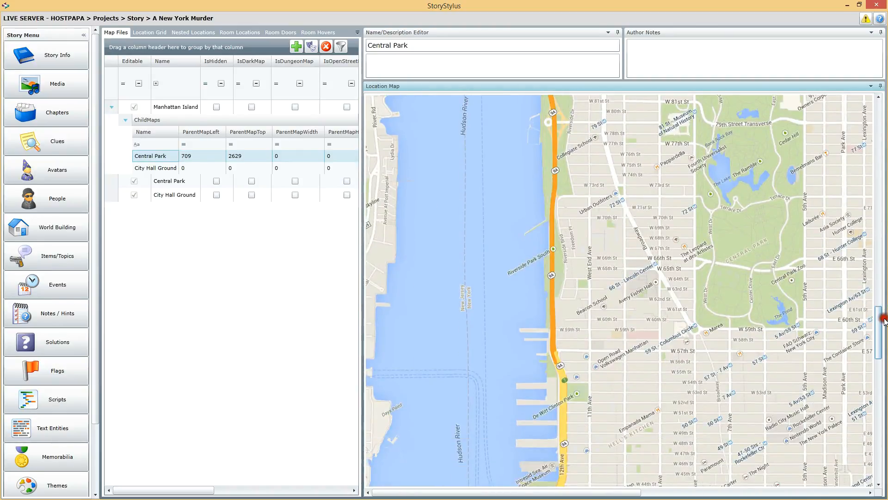
left_click(805, 330)
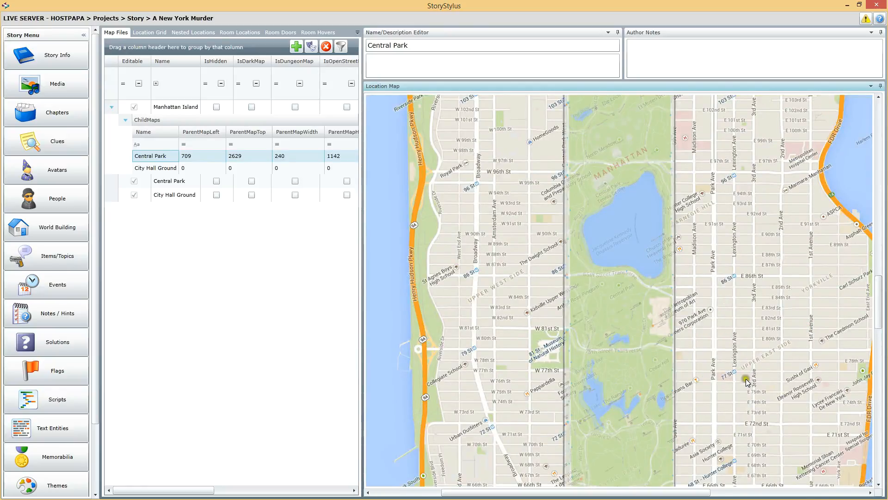
Step: Check the Central Park overlay against the park and fine-tune its southeast corner to a size of about 244 by 1151
left_click_drag(879, 294, 882, 261)
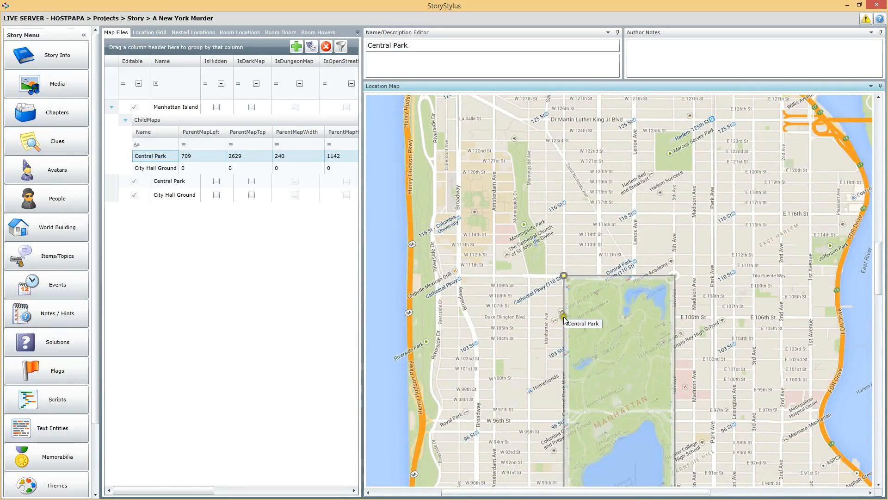
left_click_drag(878, 248, 882, 302)
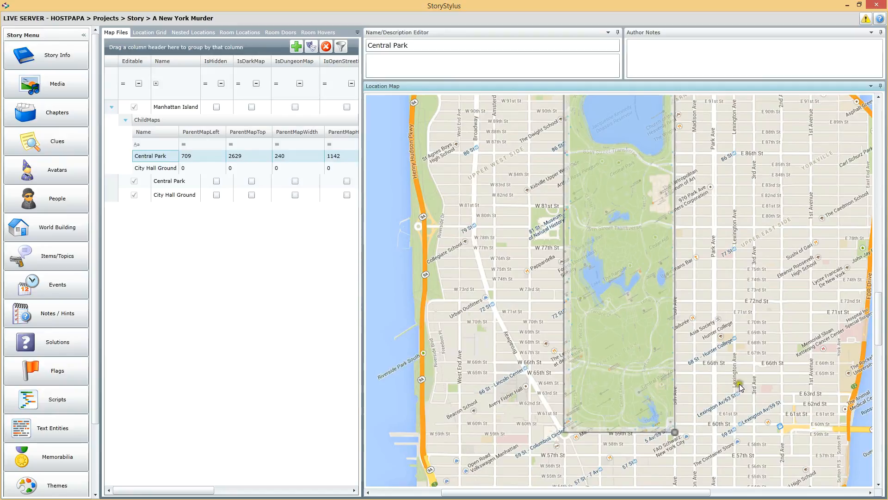
left_click_drag(878, 307, 870, 274)
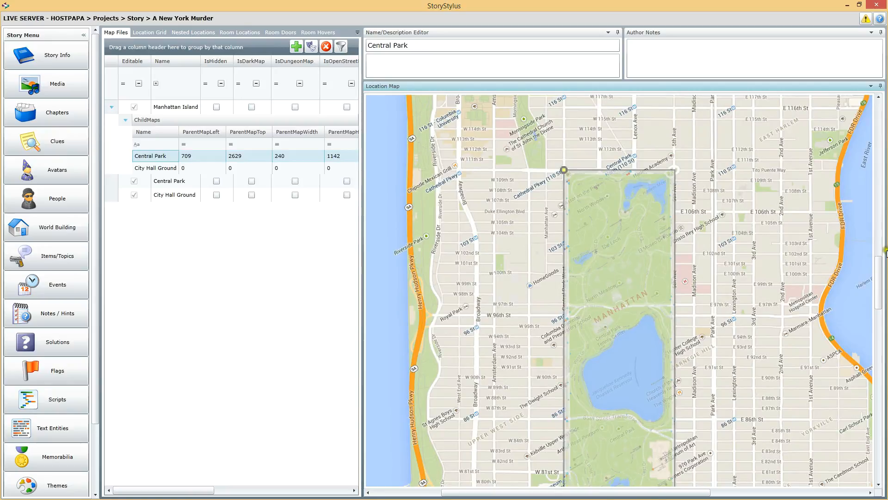
left_click_drag(877, 263, 885, 306)
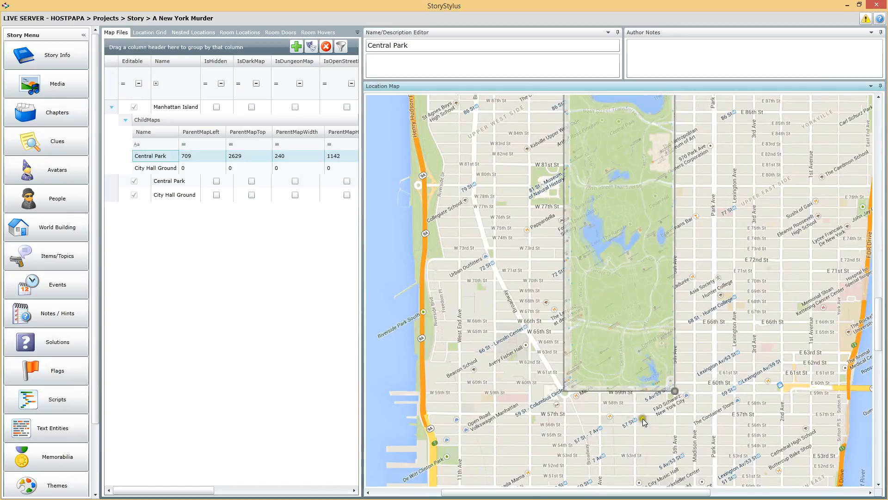
left_click_drag(676, 390, 717, 348)
left_click(672, 391)
left_click_drag(672, 390, 673, 393)
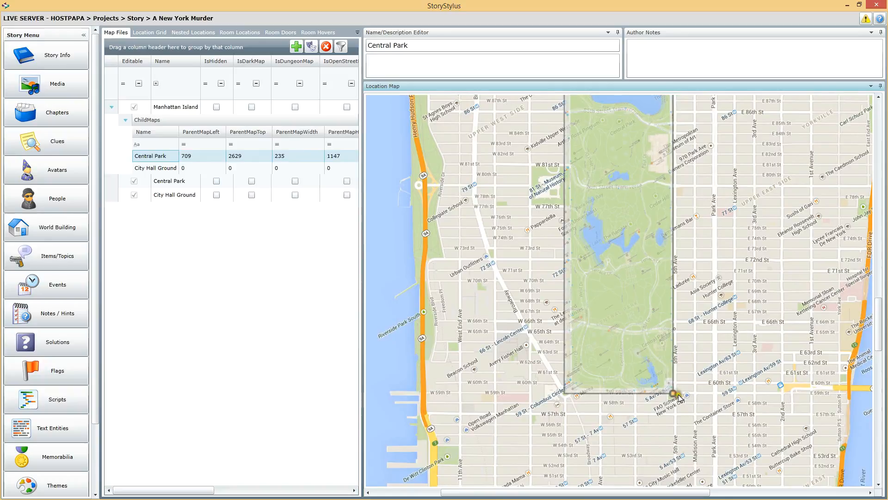
left_click_drag(676, 395, 679, 392)
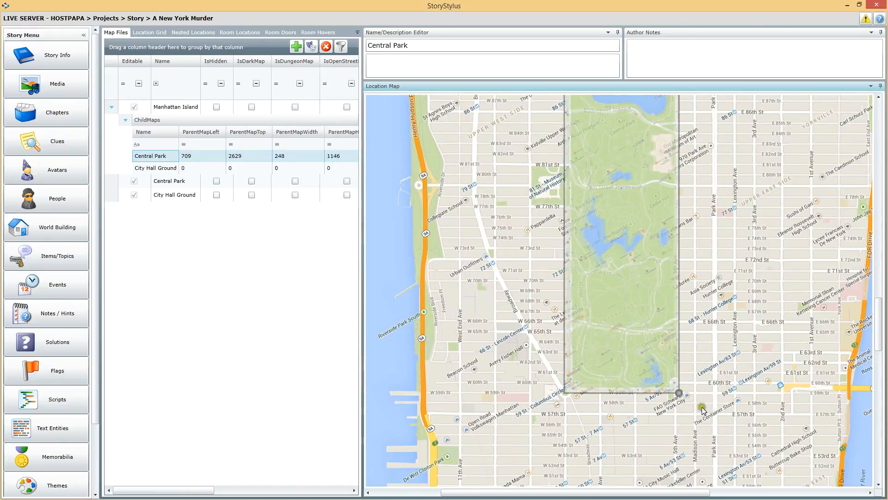
left_click_drag(674, 395, 677, 395)
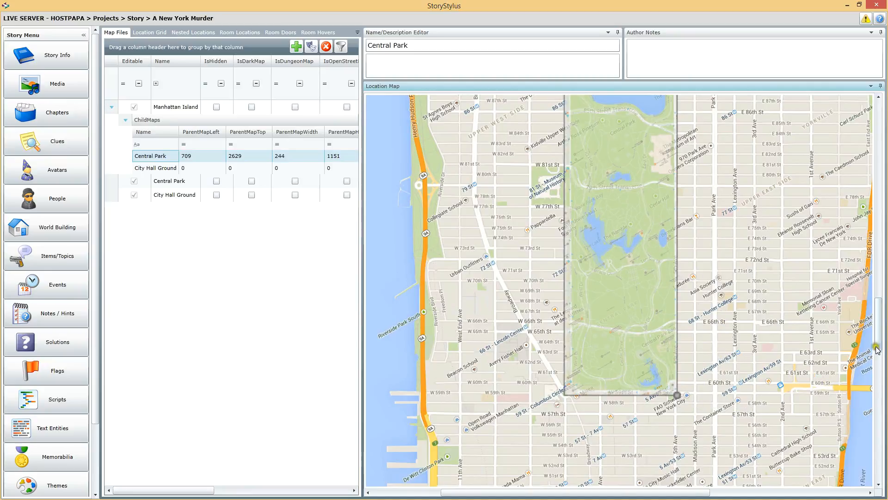
left_click_drag(876, 334, 872, 300)
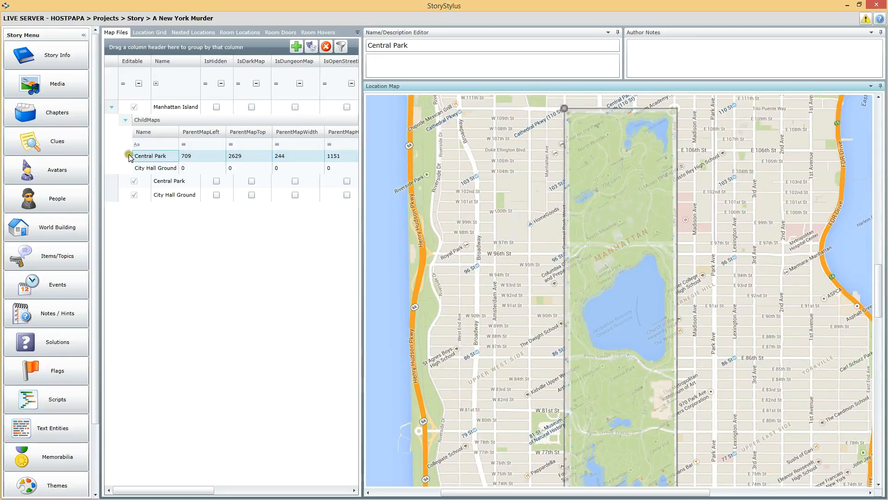
Step: Rename the City Hall Ground child map as City Hall Grounds
left_click(165, 168)
mouse_move(878, 275)
left_mouse_down()
mouse_move(876, 411)
mouse_move(850, 430)
left_mouse_up()
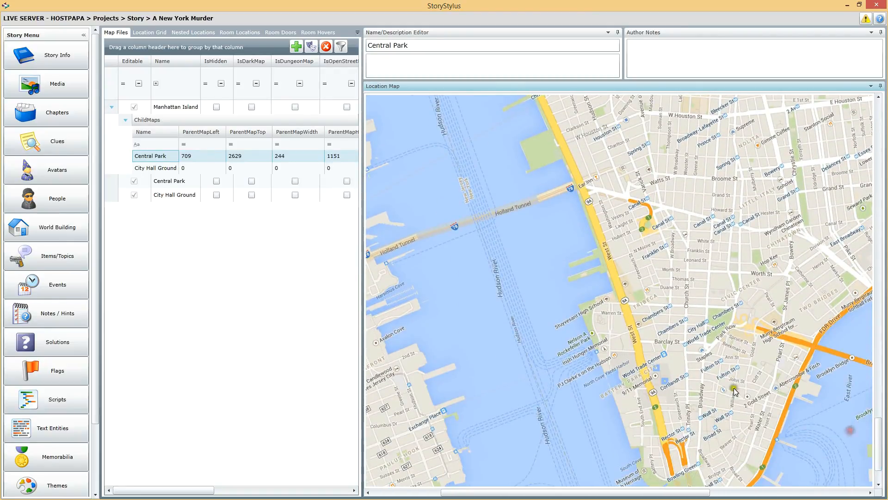
left_click(154, 169)
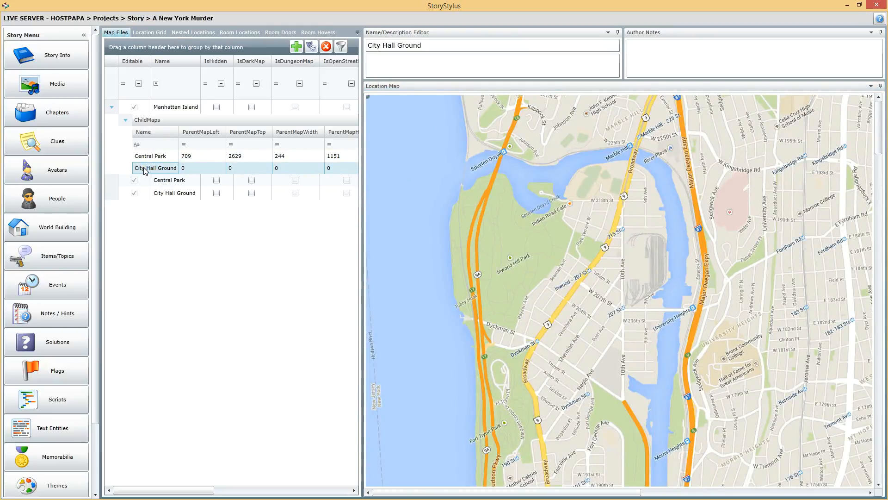
left_click(440, 45)
type("s")
left_click(412, 60)
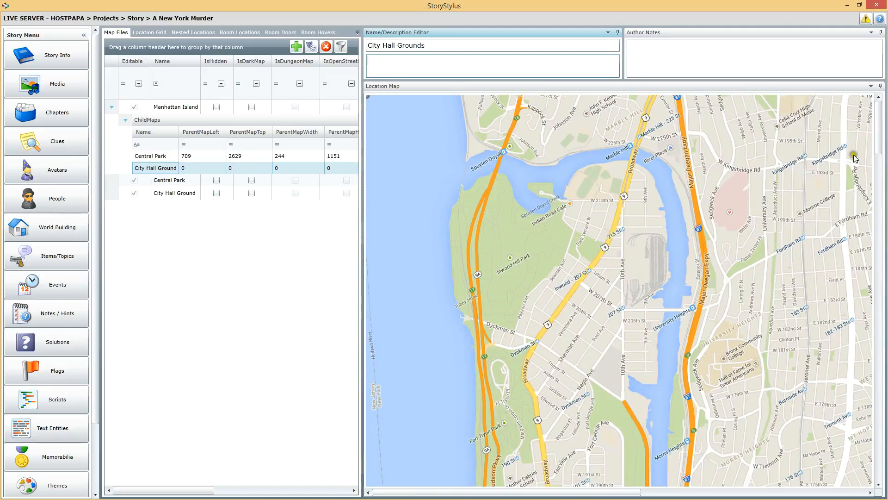
Step: Place the City Hall Ground child map over City Hall Park on Manhattan Island, about 52 by 96 at 1016, 5497
left_click_drag(879, 132, 885, 383)
left_click_drag(550, 491, 647, 492)
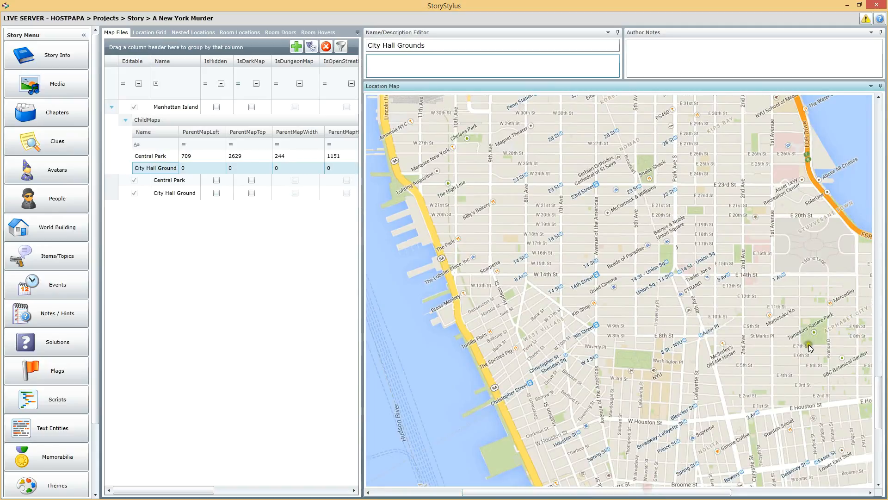
left_click_drag(886, 396, 882, 432)
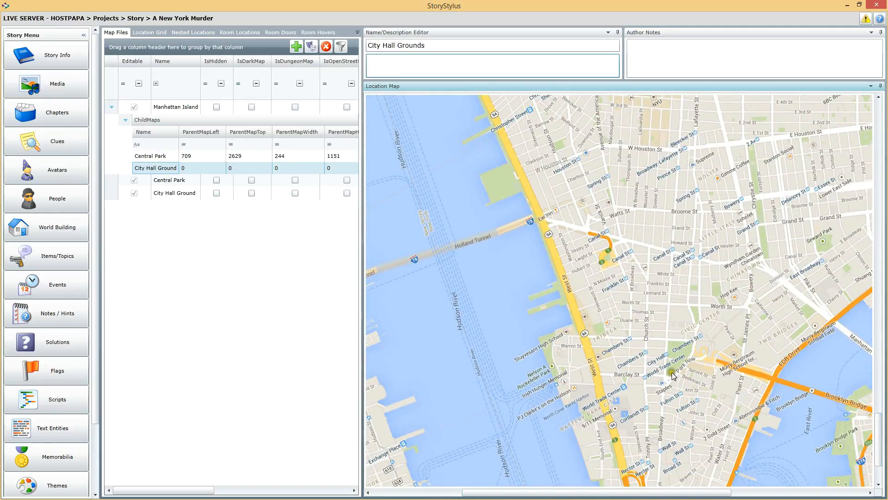
left_click(666, 341)
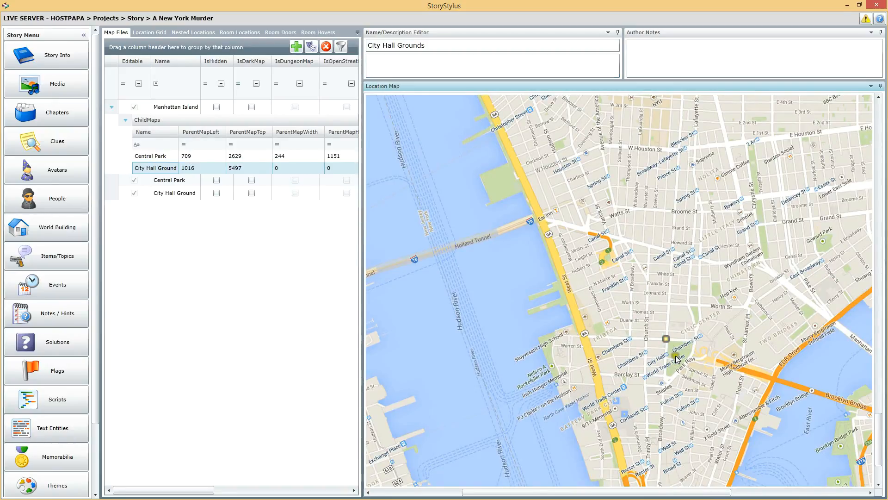
left_click(690, 383)
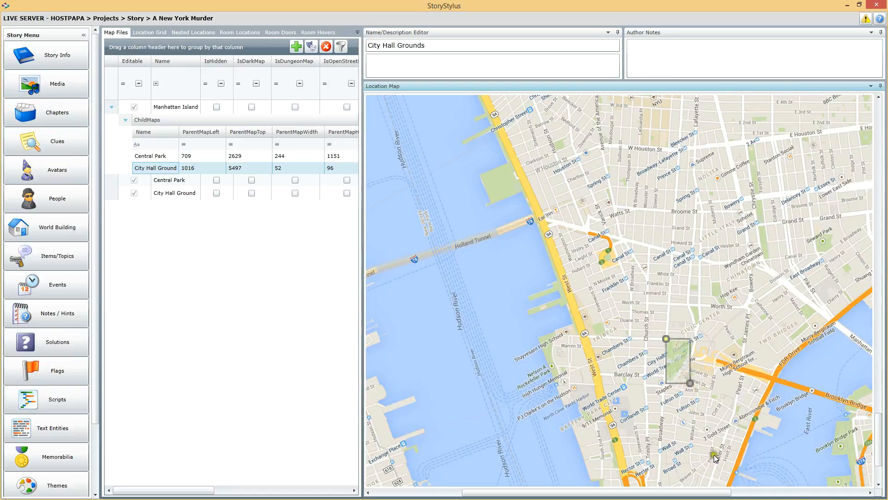
Step: Check the City Hall Ground overlay against its own map and fine-tune its southeast corner to a size of about 56 by 90
left_click(696, 389)
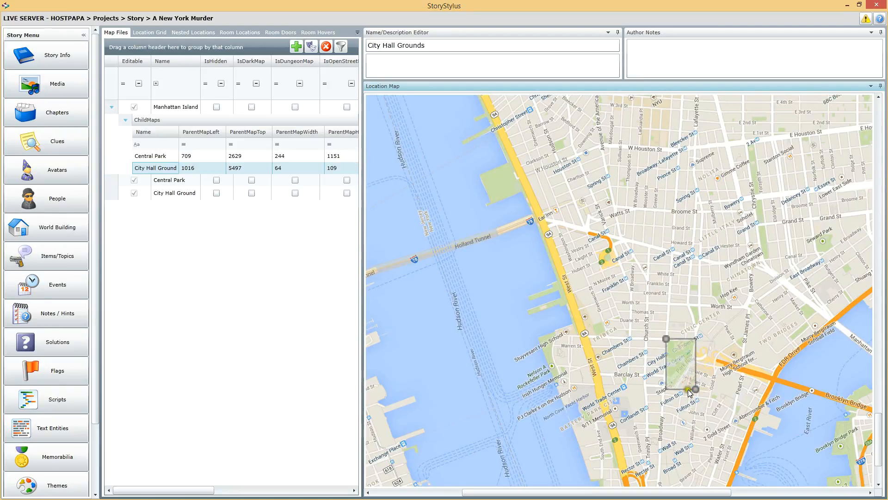
left_click(689, 385)
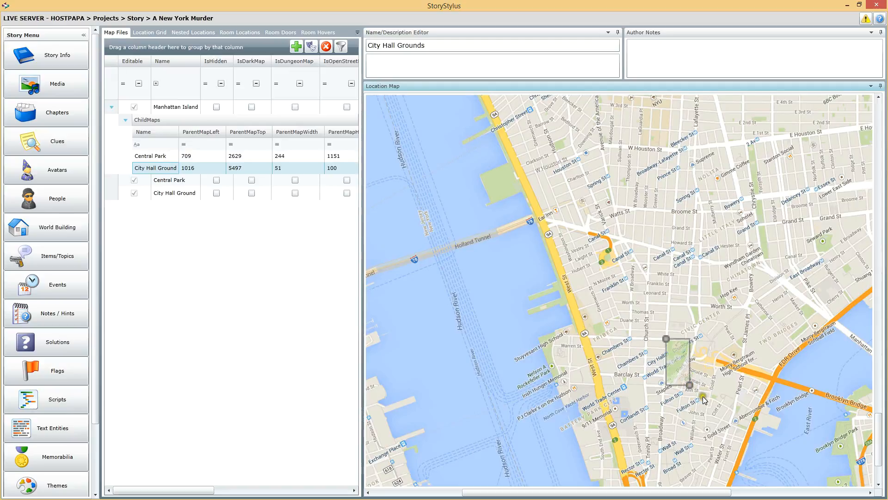
left_click_drag(686, 383, 685, 380)
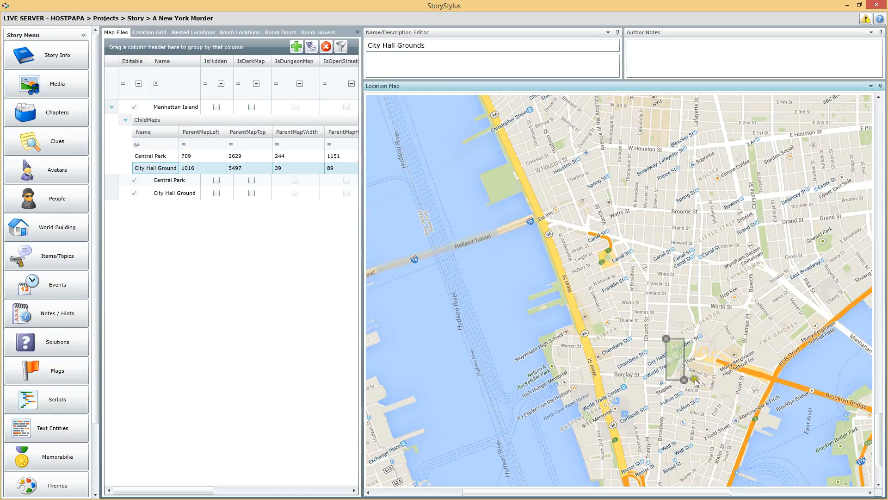
left_click_drag(691, 379, 698, 382)
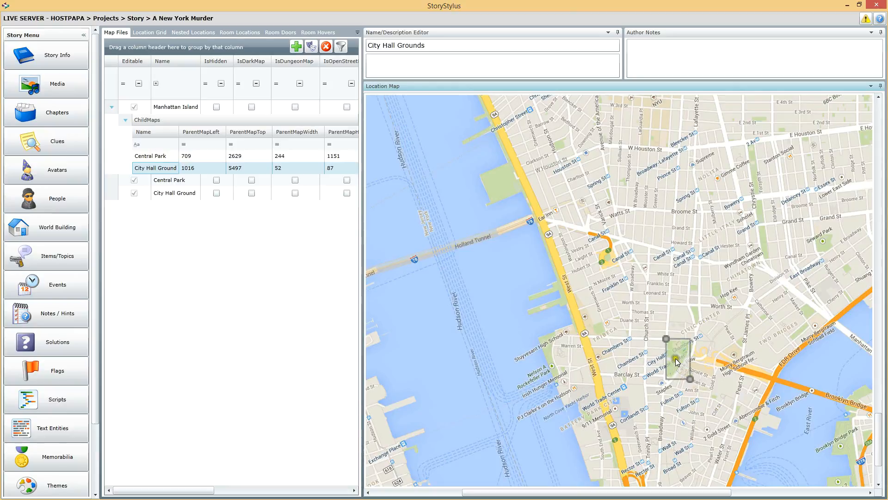
left_click(162, 192)
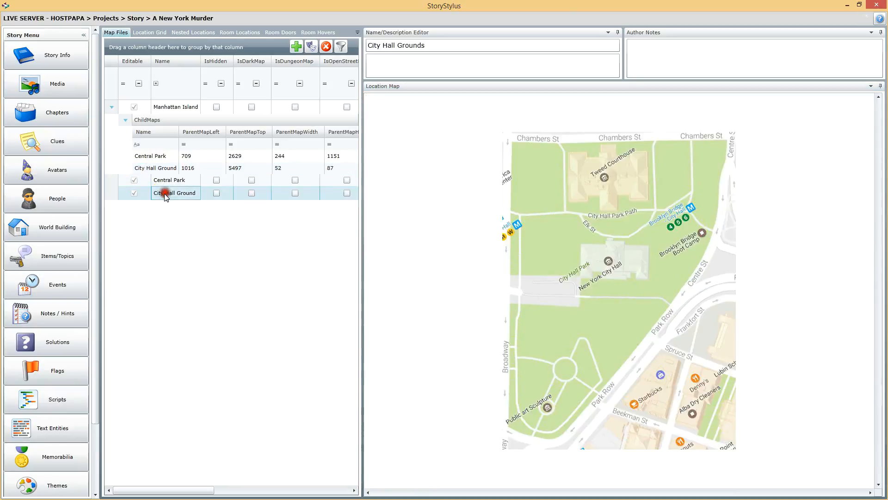
left_click(157, 168)
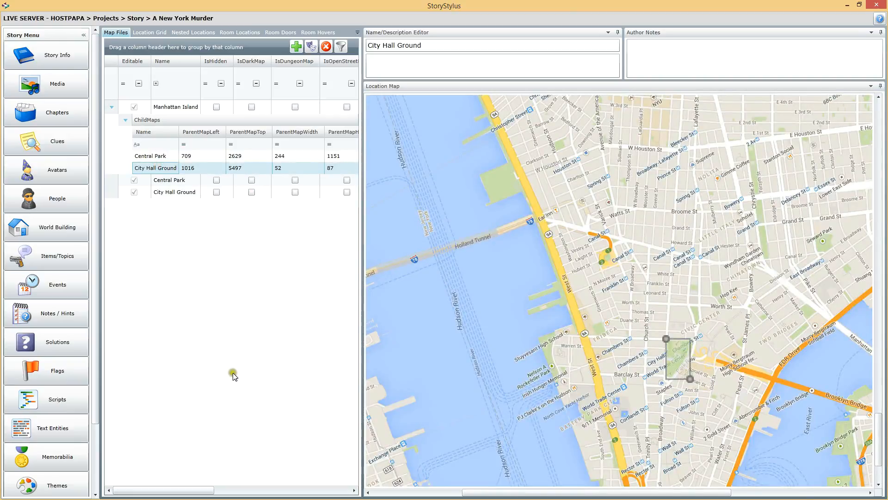
mouse_move(690, 384)
left_mouse_down()
mouse_move(702, 376)
mouse_move(692, 380)
left_mouse_up()
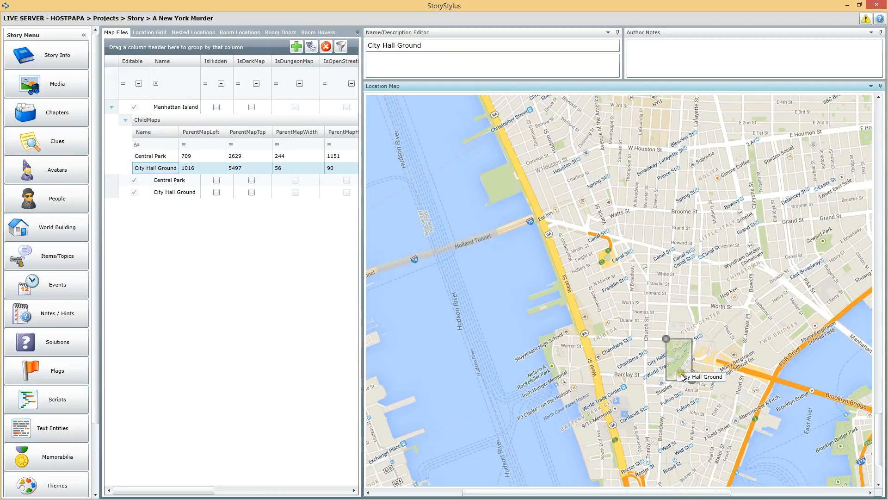
Step: Review the child maps' widths and display the Manhattan Island, Central Park and City Hall Ground maps one after another
left_click(294, 157)
left_click(294, 160)
left_click(291, 171)
left_click(293, 170)
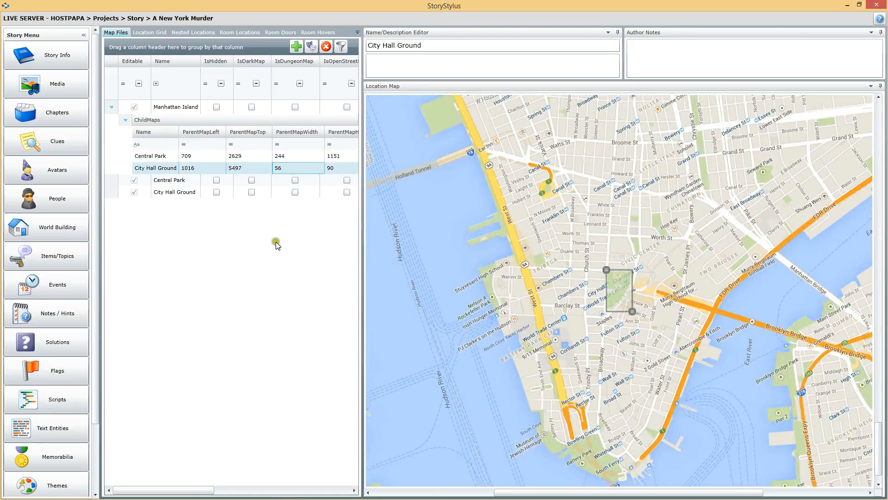
left_click(189, 107)
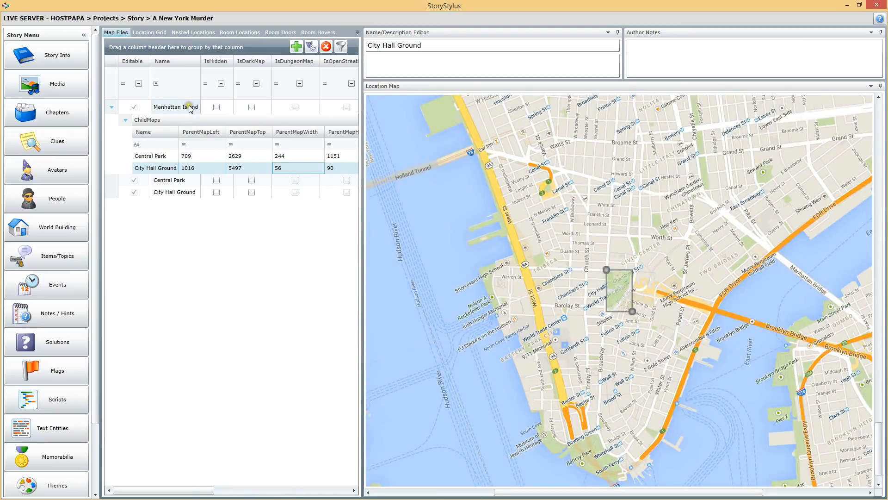
left_click(175, 181)
left_click(179, 191)
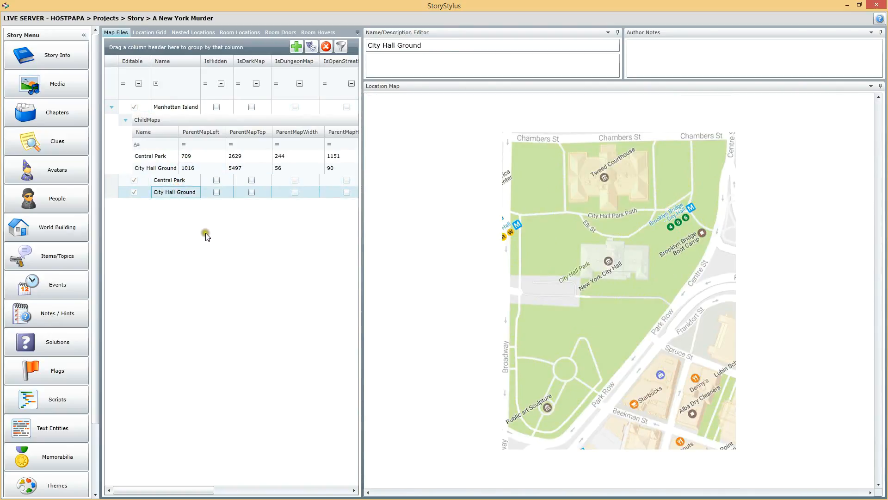
Step: Show the story's location list and open the form for adding a new location
left_click(145, 33)
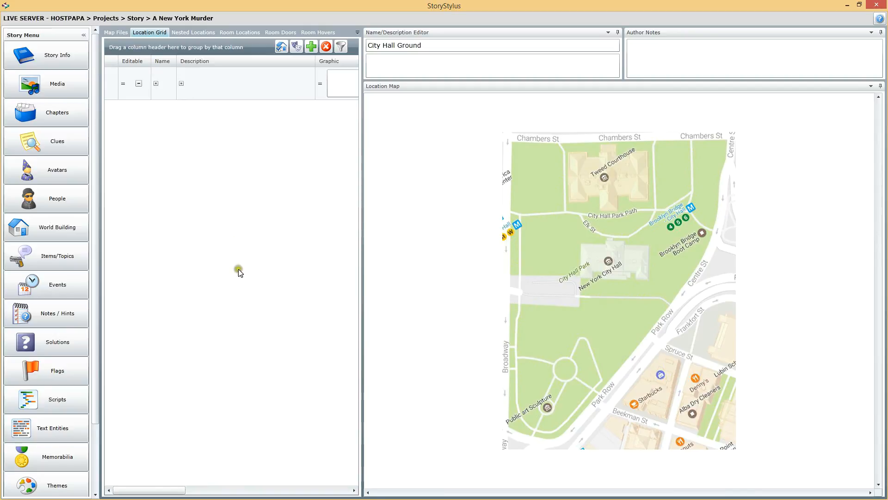
left_click(312, 46)
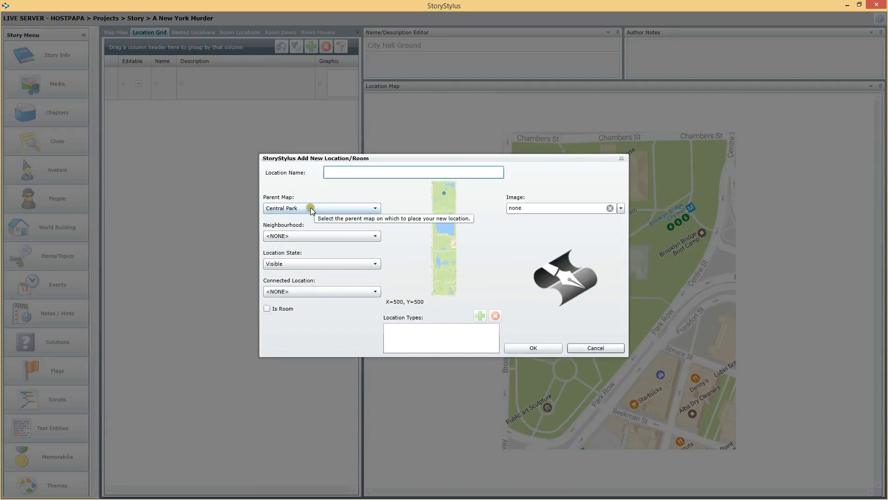
left_click(308, 188)
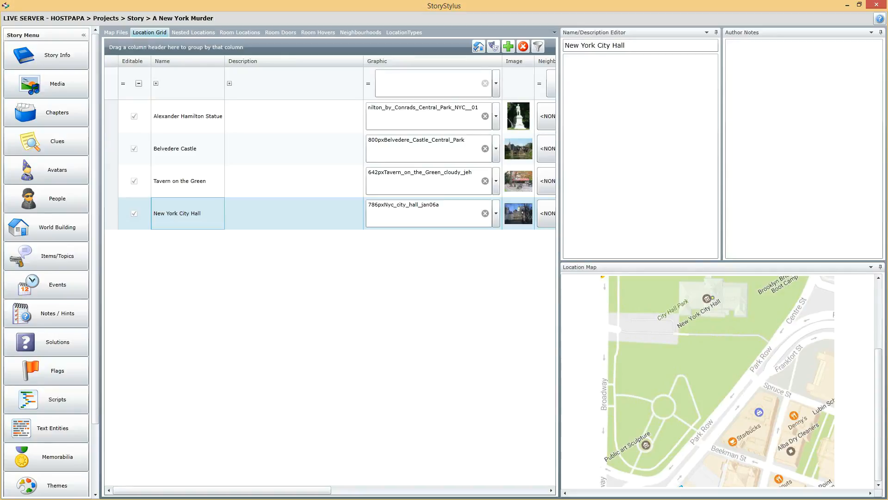
Step: Start a new location on the City Hall Ground map and name it Tweed Courthouse
left_click(188, 192)
left_click(182, 212)
left_click(508, 47)
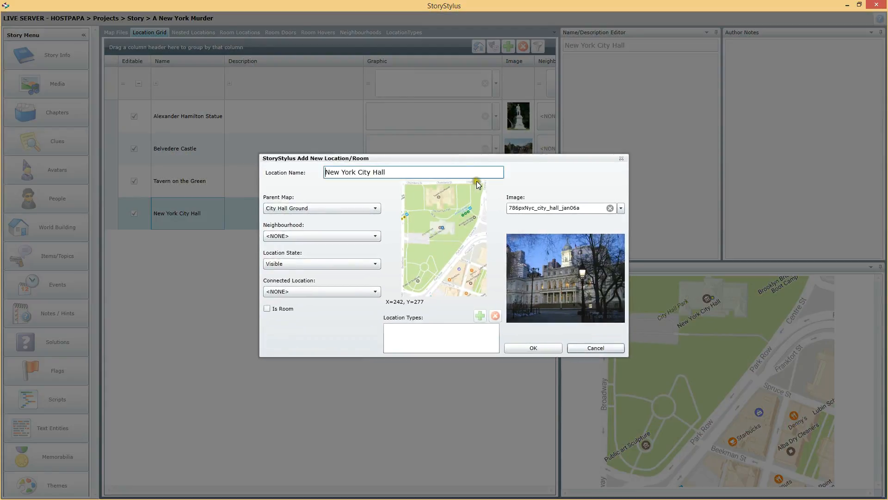
left_click_drag(408, 176, 276, 178)
type("T")
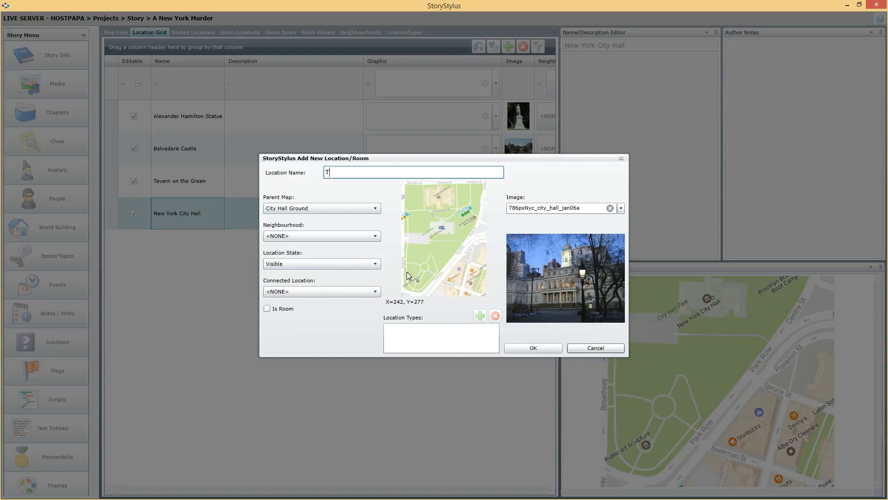
type("weed Court")
left_click(374, 172)
left_click(373, 172)
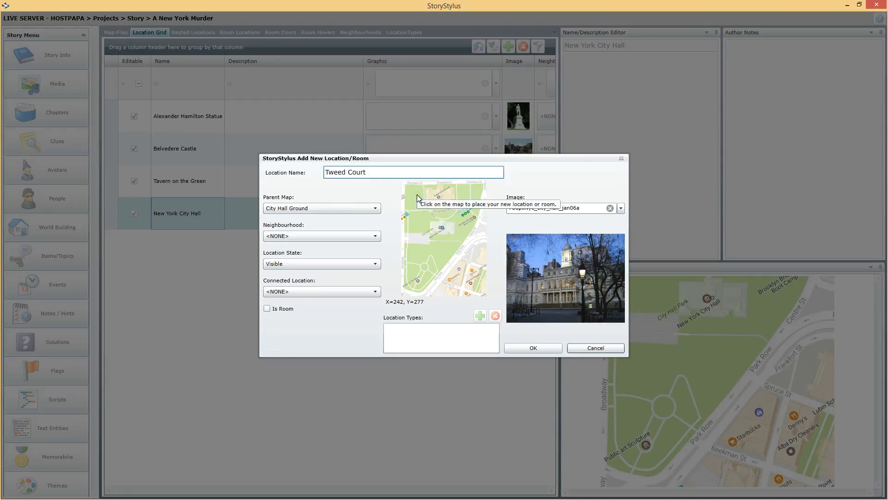
type("house")
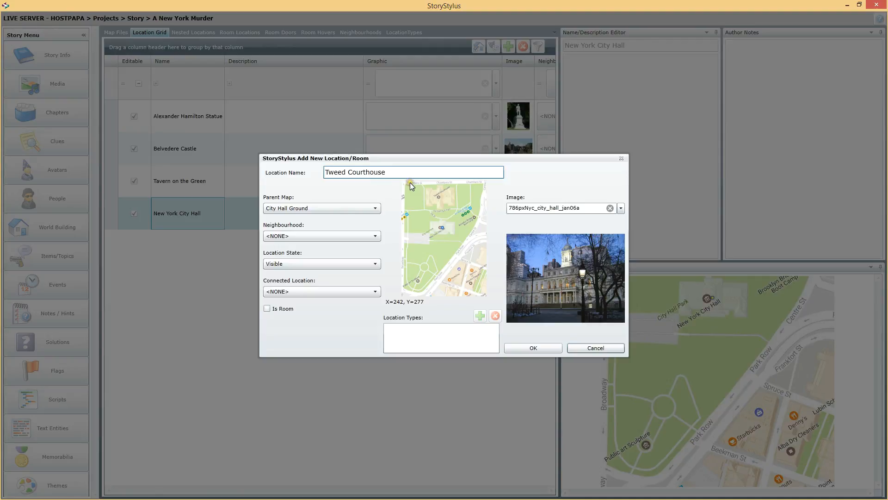
Step: Place Tweed Courthouse at about X=217, Y=96, assign the Tweed_Courthouse_Facade__New_York_City image and add the location
left_click(438, 196)
left_click(620, 208)
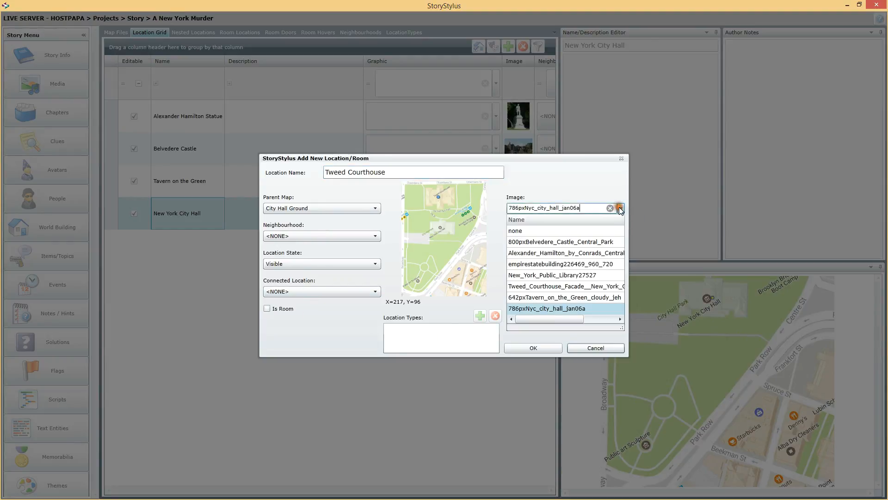
left_click(567, 287)
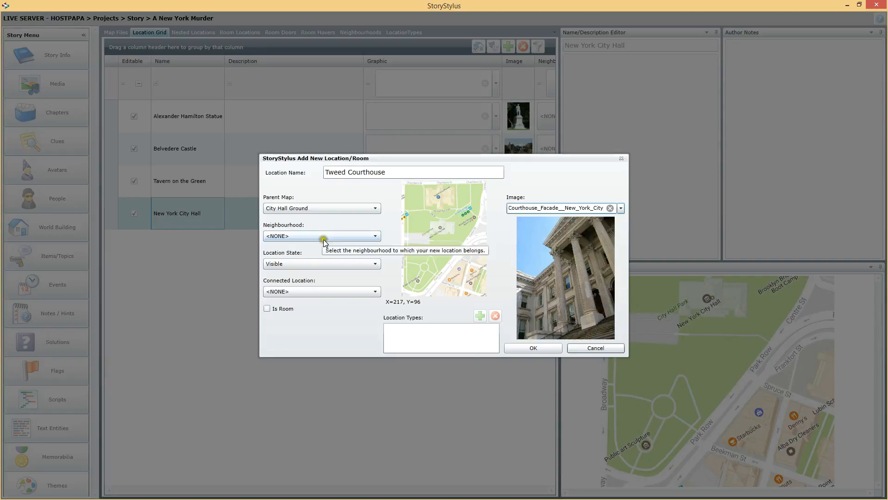
left_click(535, 348)
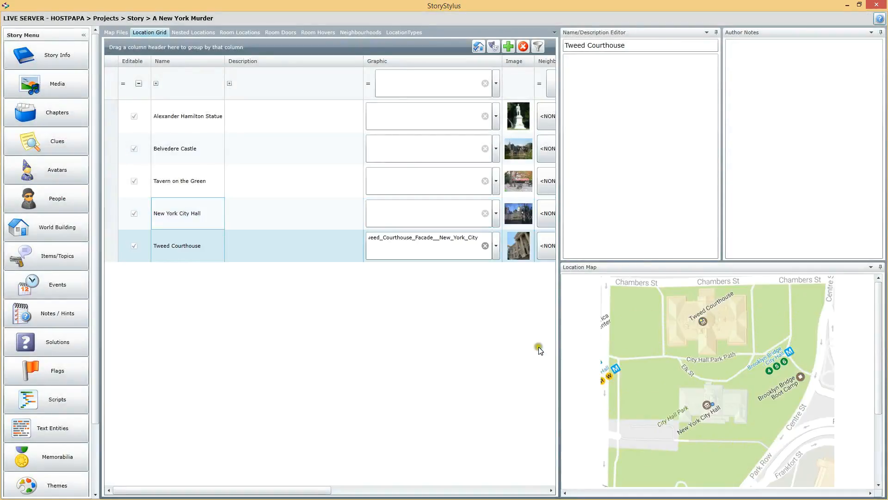
Step: Check the map positions of Tweed Courthouse, New York City Hall, Tavern on the Green, Belvedere Castle and the Alexander Hamilton Statue
left_click(706, 321)
left_click(196, 213)
left_click(196, 240)
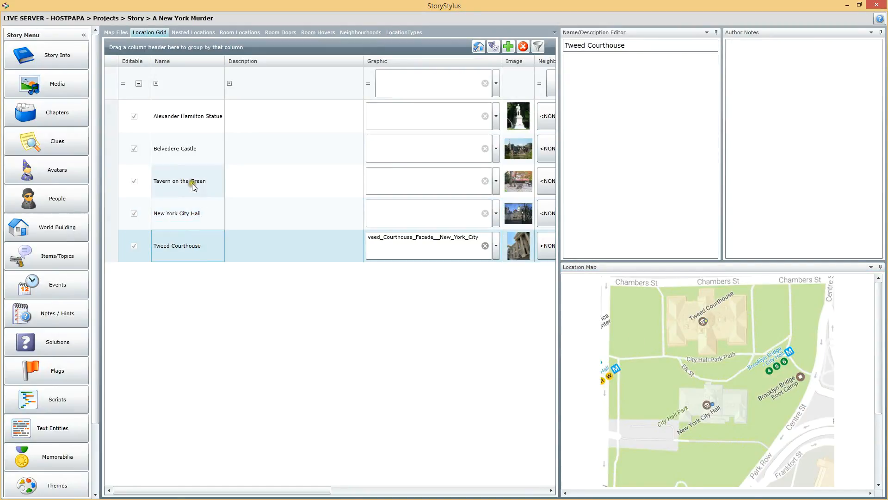
left_click(218, 181)
left_click(171, 149)
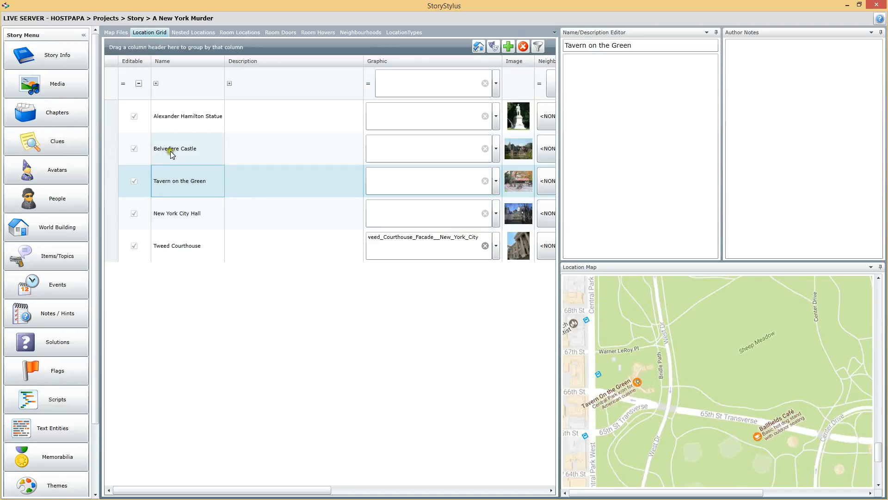
left_click(188, 182)
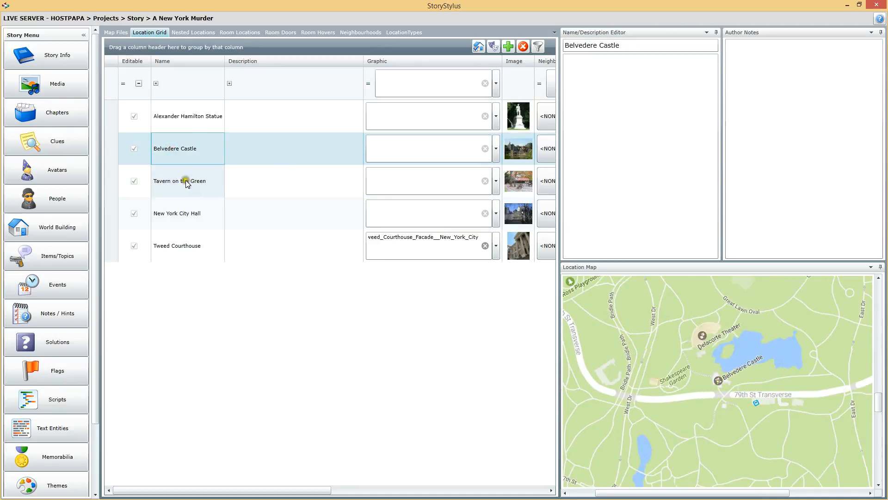
left_click(191, 120)
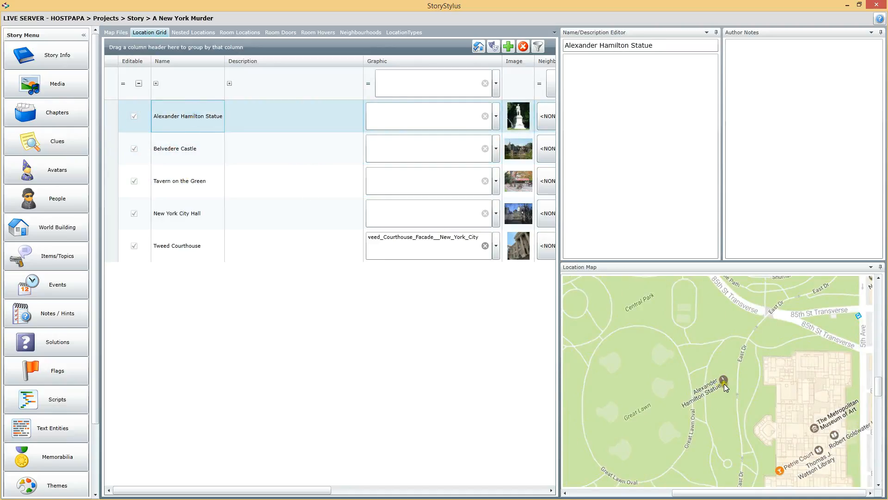
left_click(197, 235)
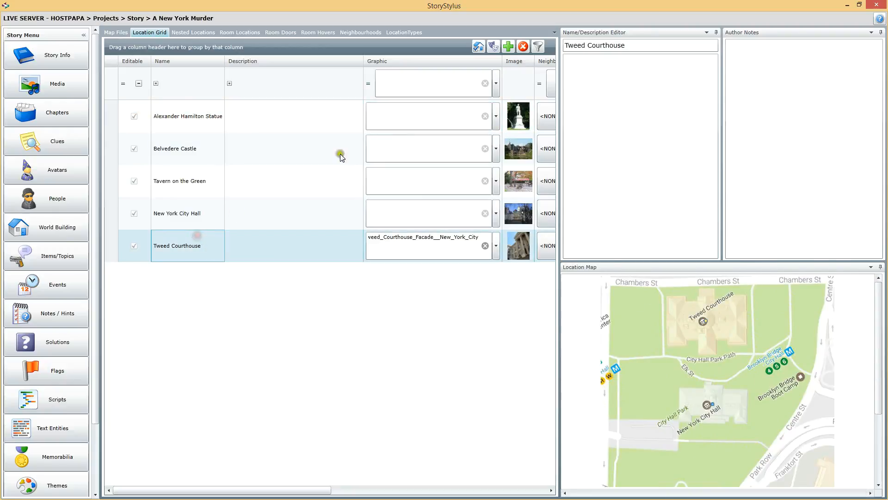
Step: Start a new location with Manhattan Island as parent map and name it New York Public Library
left_click(511, 46)
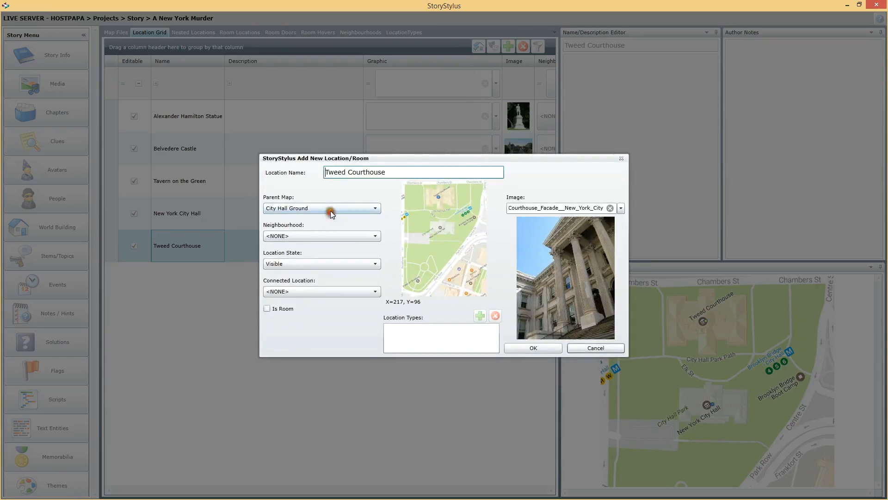
left_click(330, 208)
left_click(296, 240)
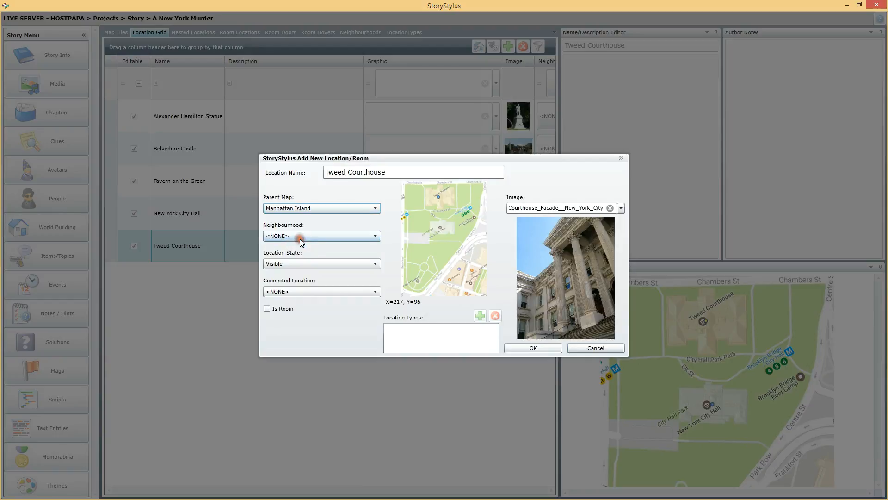
left_click_drag(415, 170, 326, 171)
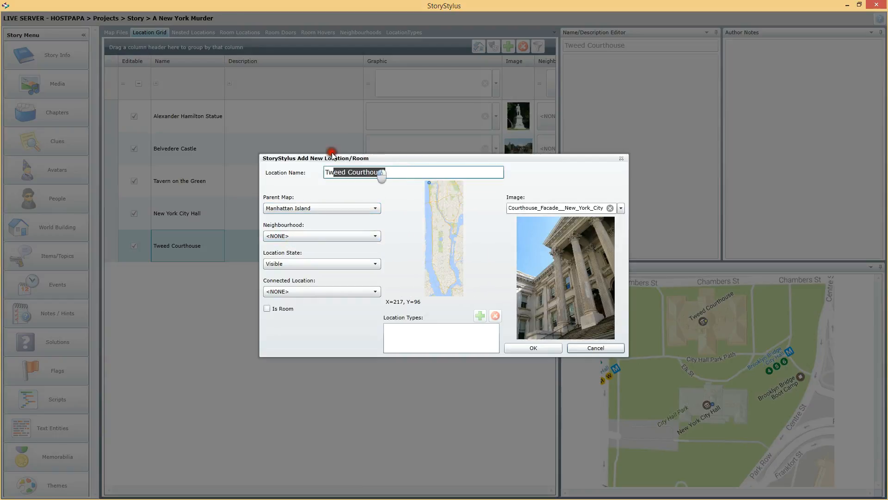
type("New York Public Library")
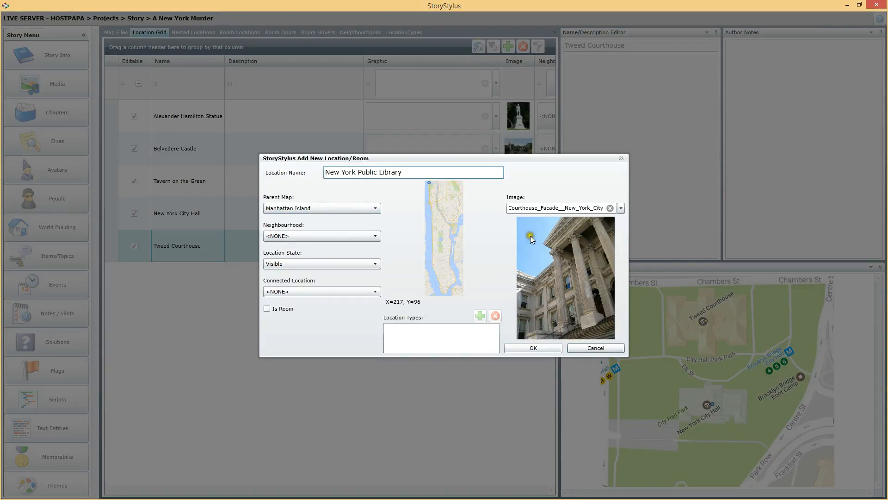
Step: Place New York Public Library at about X=909, Y=4111, assign the New_York_Public_Library27527 image and add the location
left_click(442, 259)
left_click(620, 208)
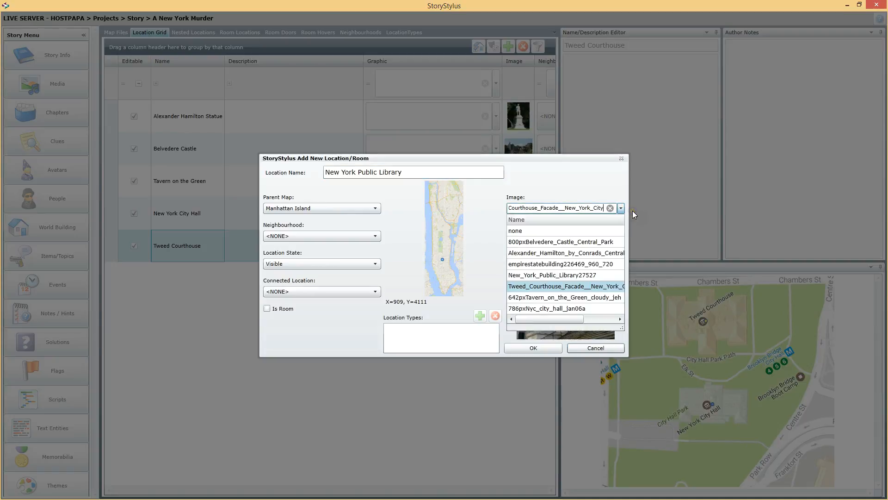
left_click(570, 275)
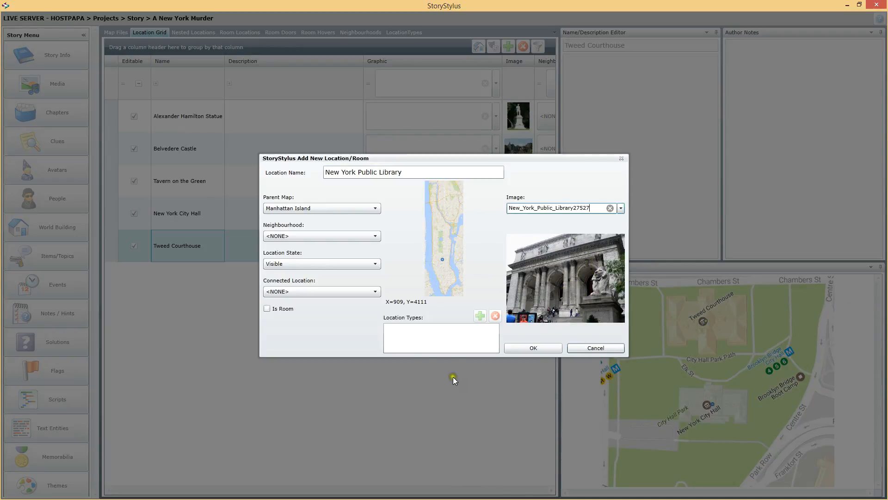
left_click(537, 348)
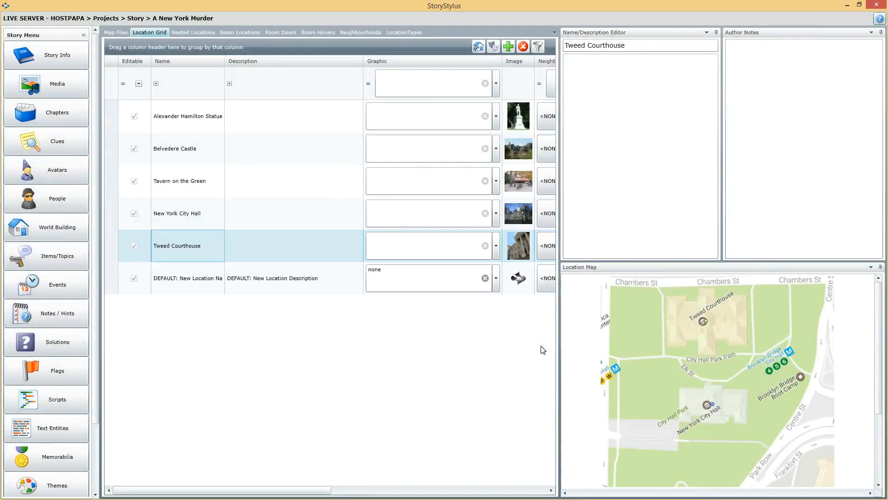
left_click(546, 319)
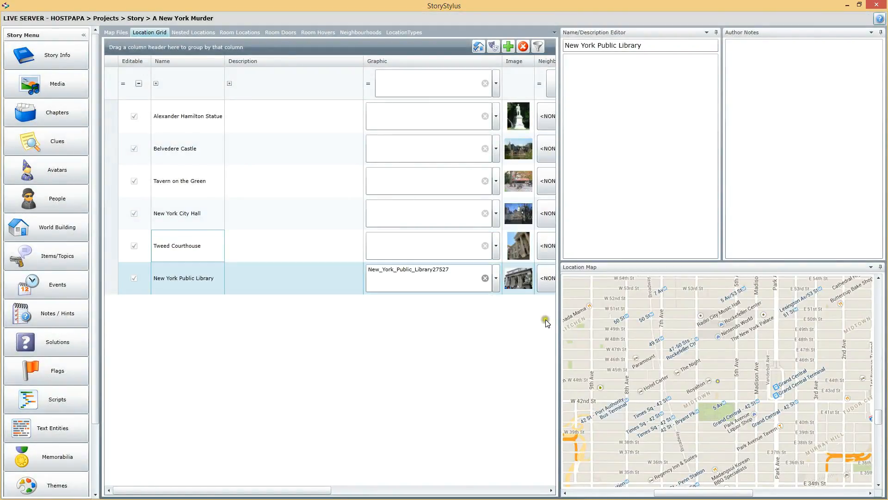
Step: Reposition the New York Public Library marker at the eastern edge of Bryant Park on the Manhattan Island map
left_click(732, 413)
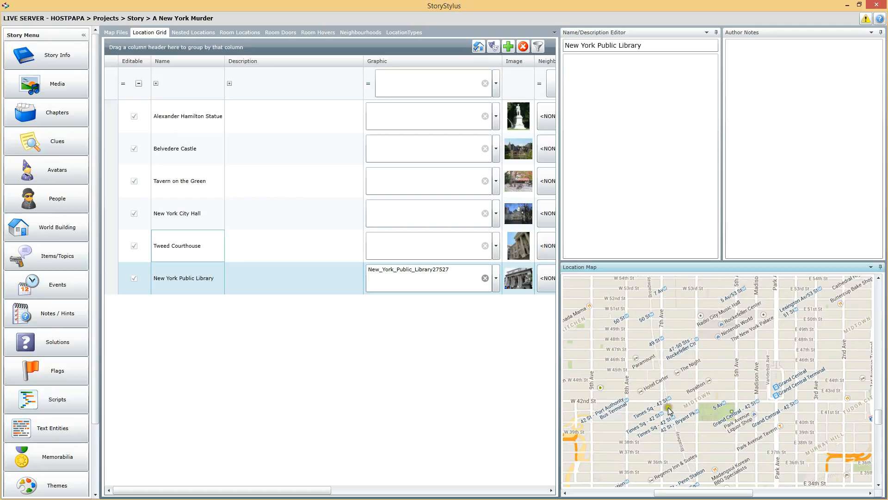
left_click(634, 485)
left_click_drag(720, 491, 725, 492)
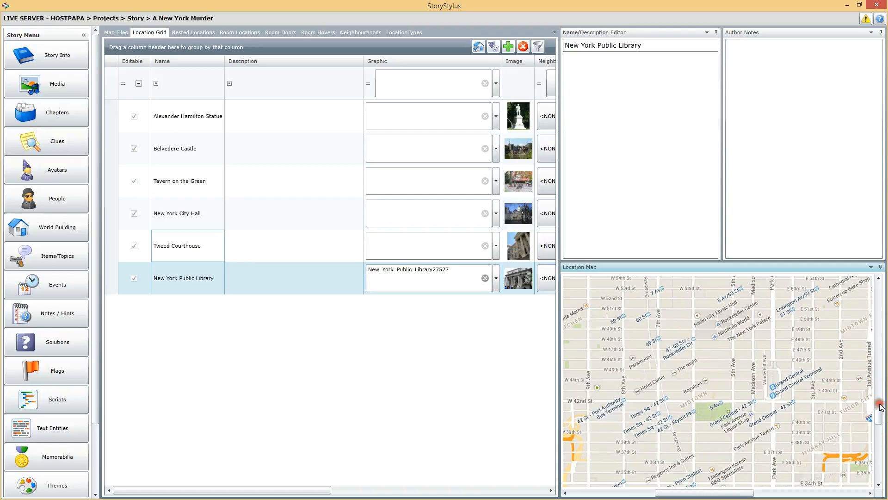
left_click_drag(879, 419, 881, 413)
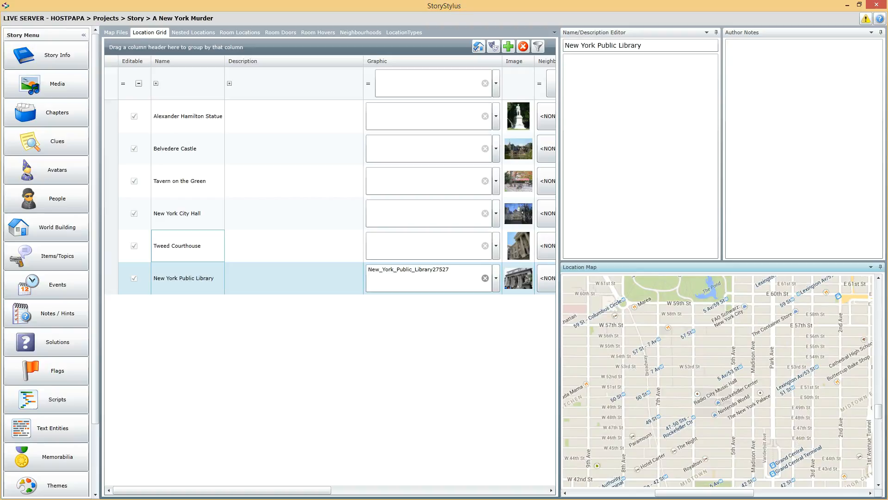
left_click(187, 245)
left_click(197, 274)
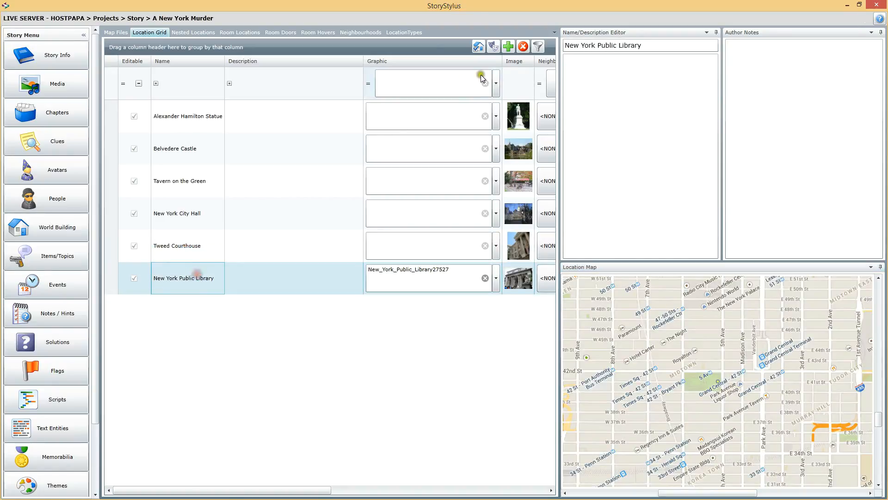
Step: Start a new location on the Manhattan Island map and name it Empire State Building
left_click(508, 47)
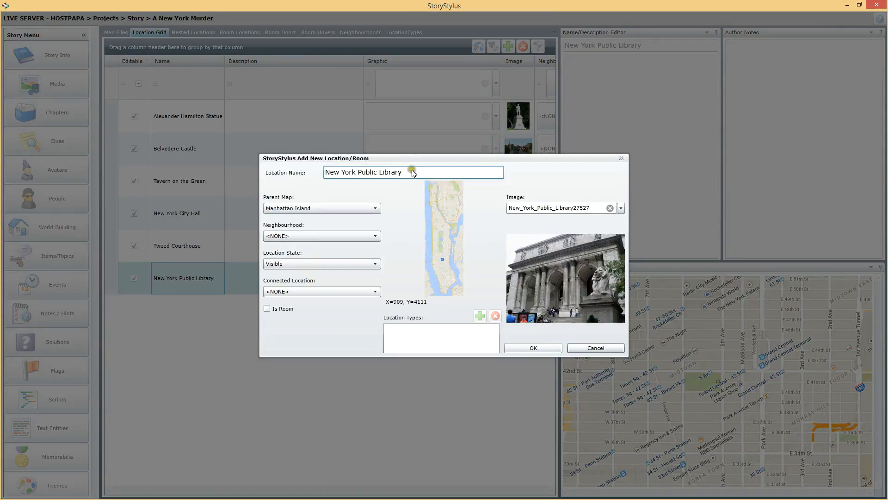
left_click_drag(419, 171, 200, 166)
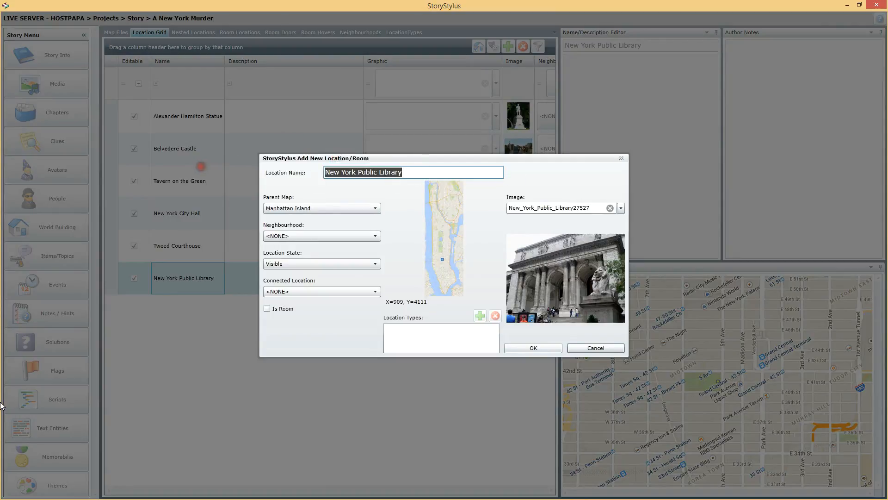
type("Empire State Building")
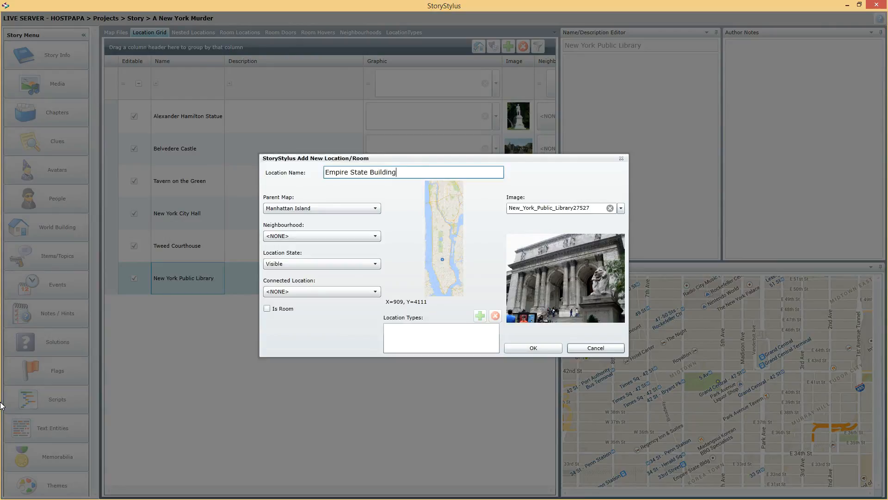
Step: Assign the empirestatebuilding226469_960_720 image to Empire State Building, place it at about X=860, Y=3893 and add the location
left_click(620, 209)
left_click(559, 262)
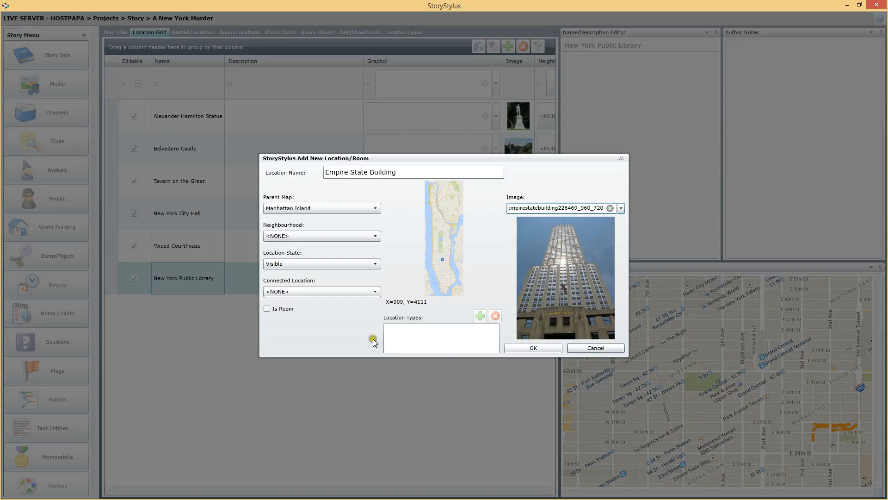
left_click(307, 294)
left_click(441, 255)
left_click(315, 292)
left_click(541, 349)
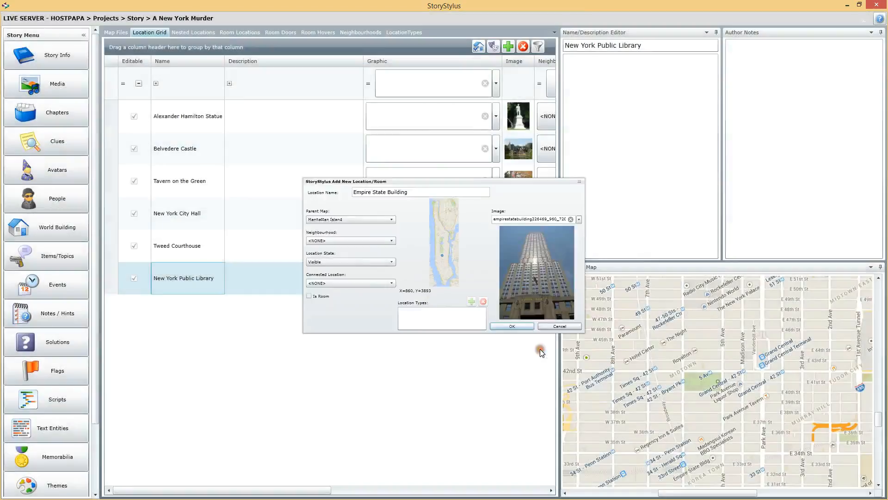
Step: Move the Empire State Building marker to the Empire State Bldg label on the Manhattan Island map
left_click(597, 446)
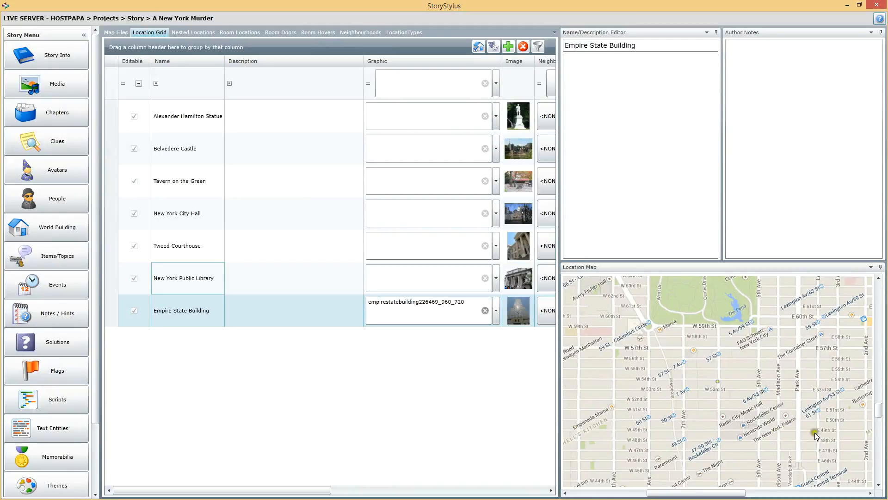
left_click(877, 409)
left_click_drag(878, 410, 884, 413)
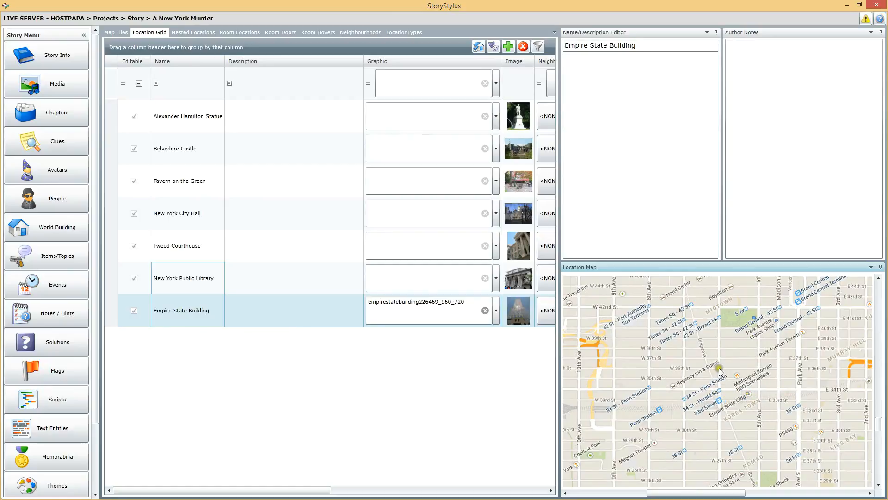
Step: Check the map positions of the Alexander Hamilton Statue, Belvedere Castle, Tavern on the Green, New York City Hall and Tweed Courthouse
left_click(174, 281)
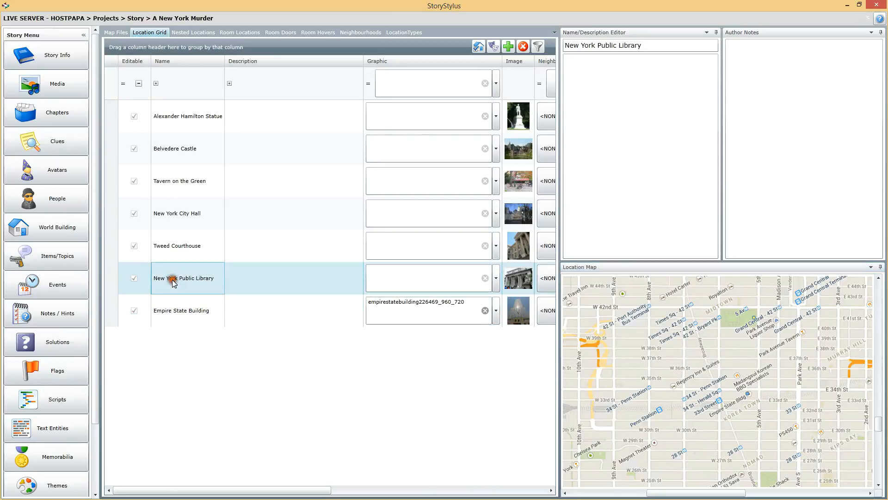
left_click(183, 237)
left_click(185, 114)
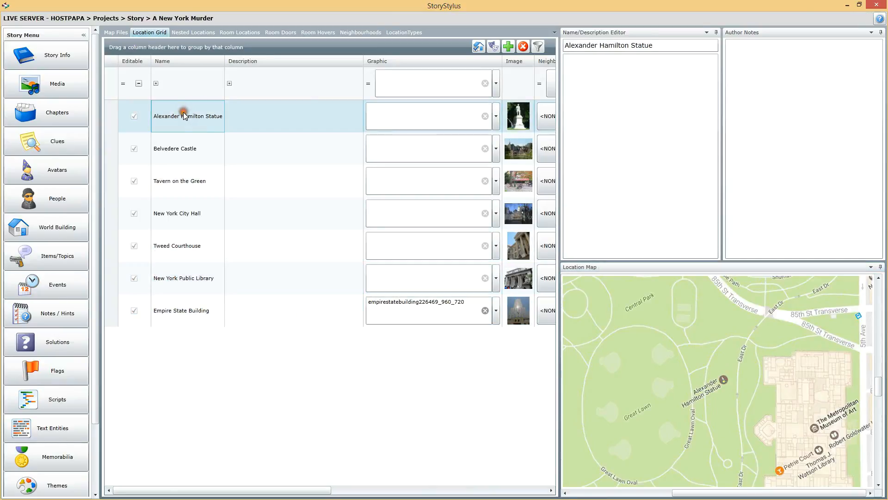
left_click(197, 149)
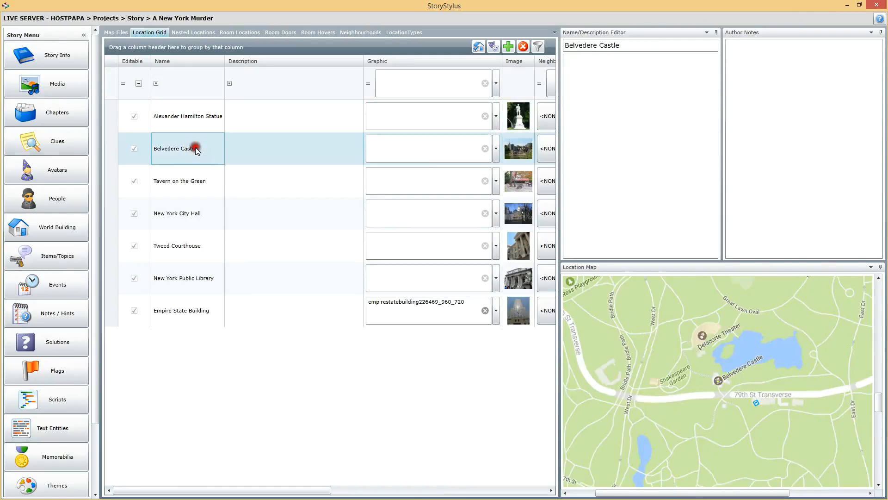
left_click(187, 182)
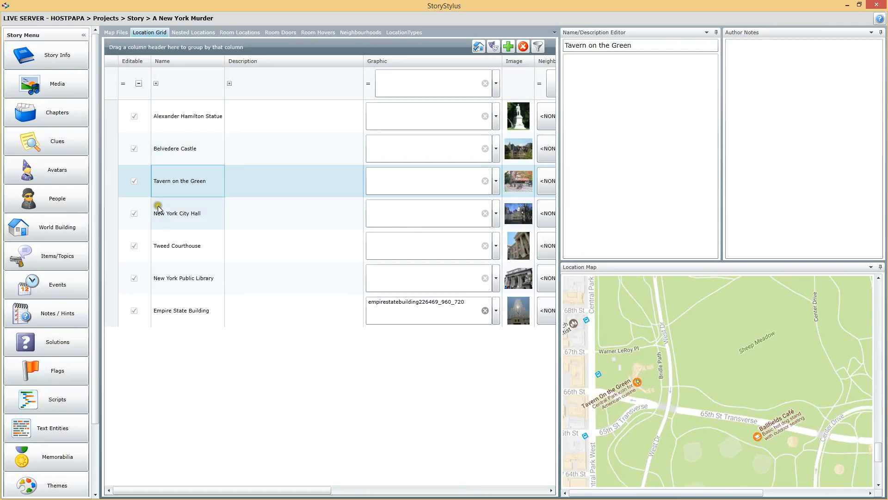
left_click(175, 212)
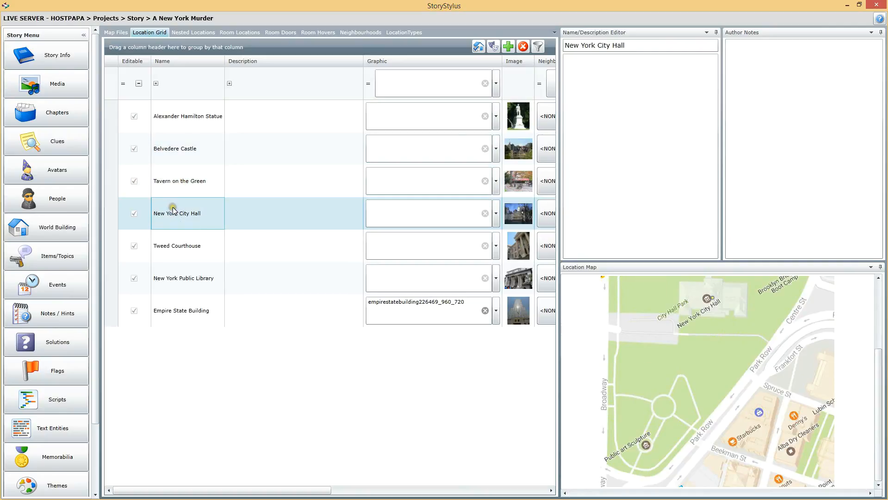
left_click(185, 245)
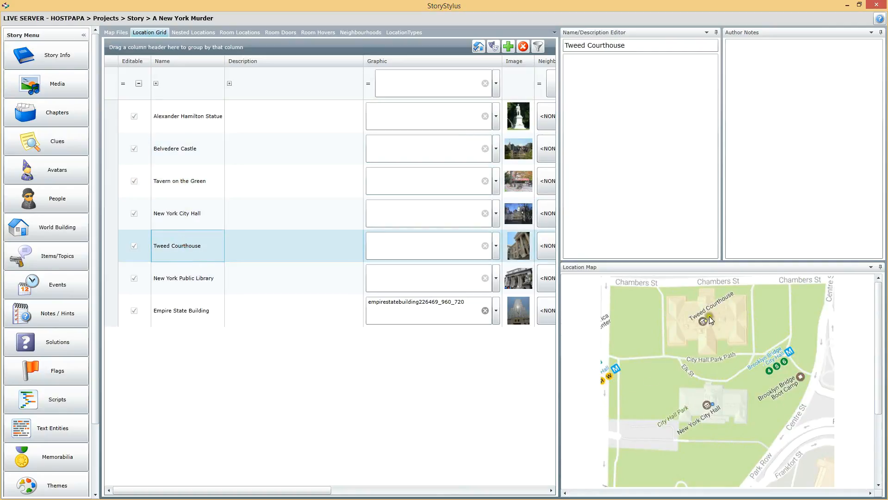
Step: Compare the positions of New York Public Library and Empire State Building on the Manhattan Island map
left_click(186, 283)
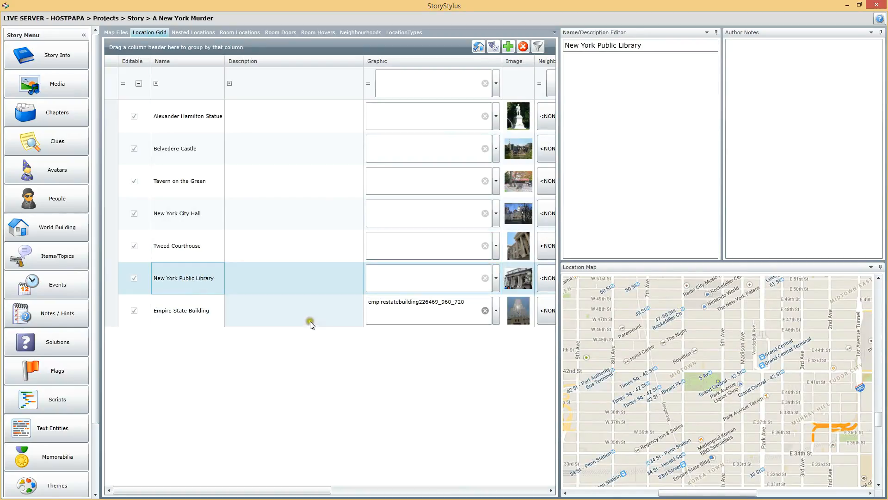
left_click(204, 310)
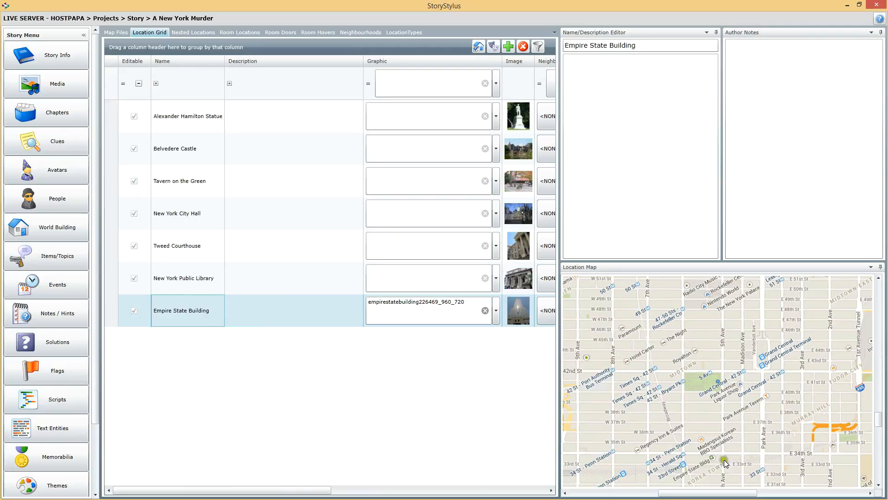
left_click(170, 279)
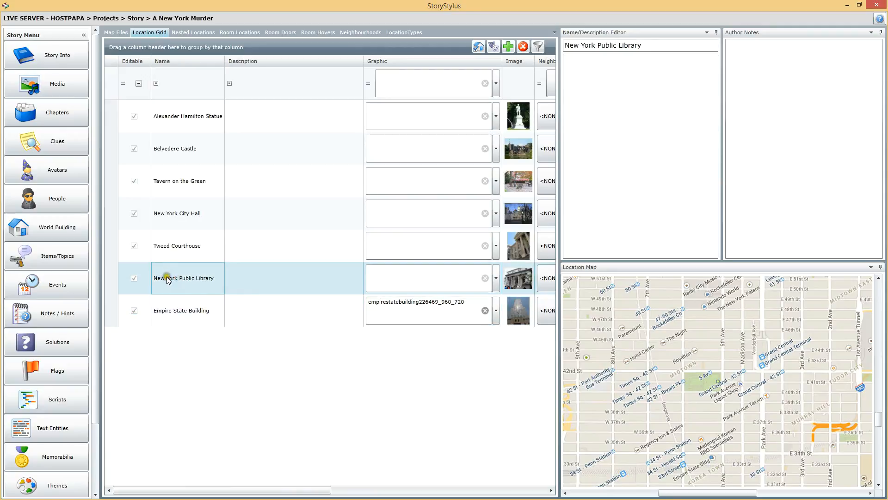
left_click(196, 307)
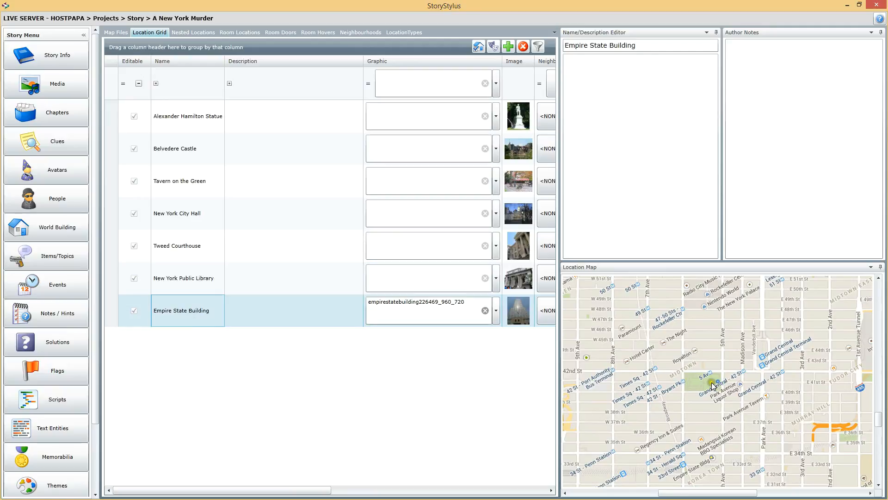
left_click(182, 279)
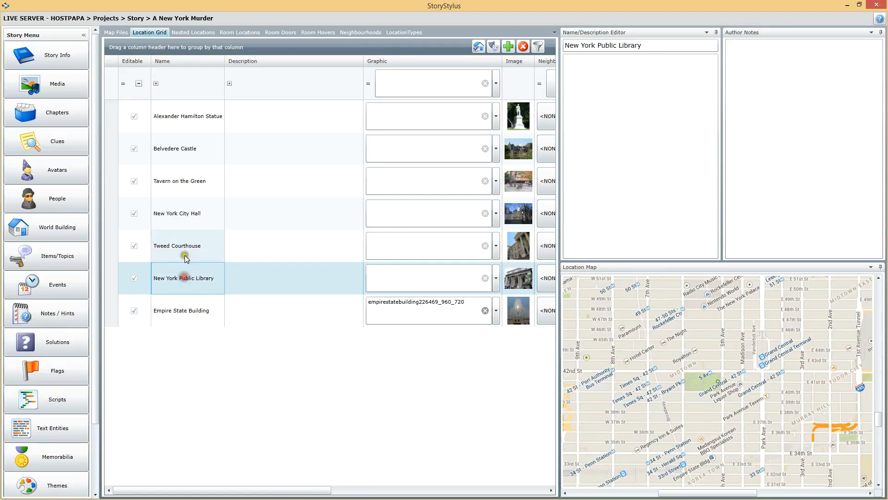
left_click(186, 247)
Step: Set New York Public Library as the starting location in the story info of A New York Murder
left_click(62, 54)
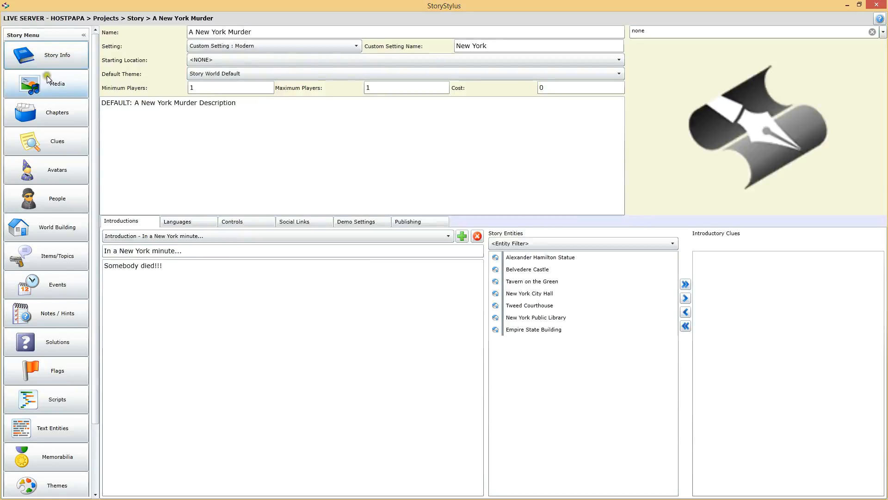
left_click(311, 59)
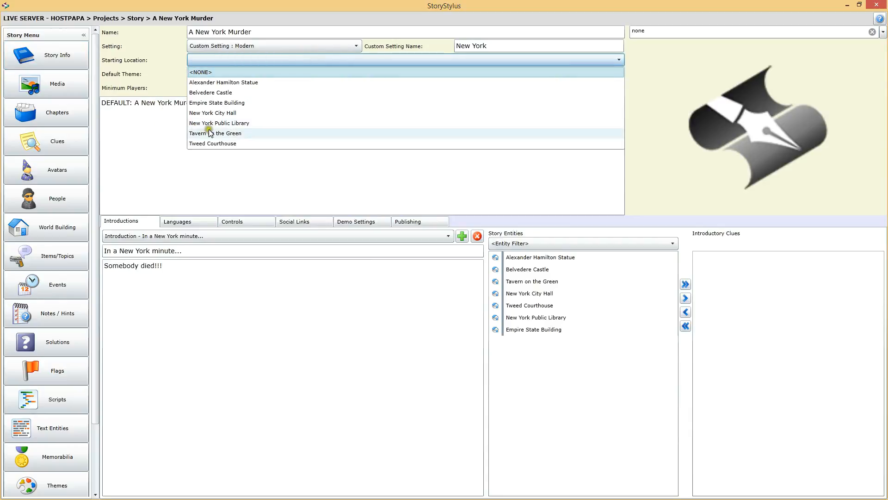
left_click(233, 123)
left_click(236, 124)
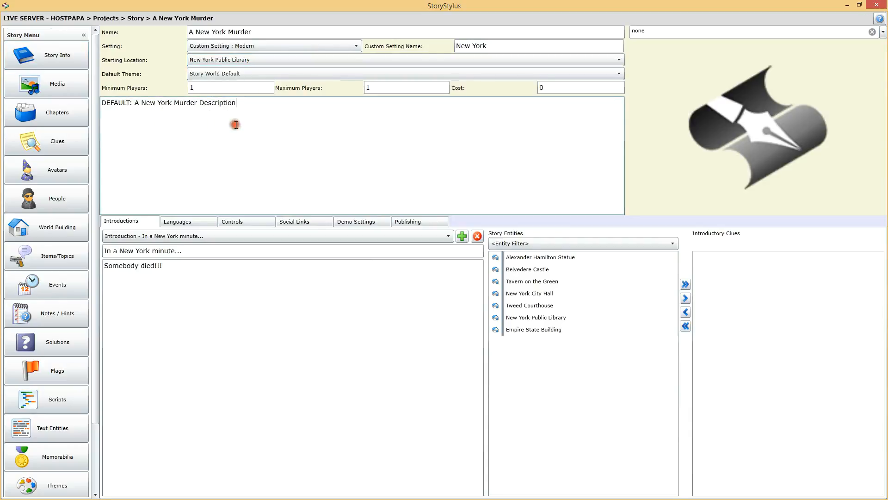
left_click(258, 123)
Step: Switch to the Story Worlds site in the browser, play A New York Murder with the preselected character and go past the introduction to the map
left_click_drag(94, 106, 98, 137)
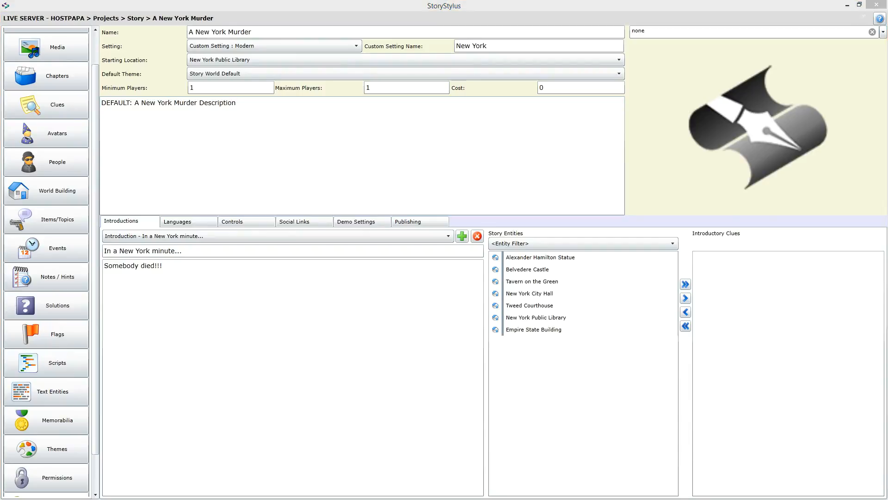
key("alt+Tab")
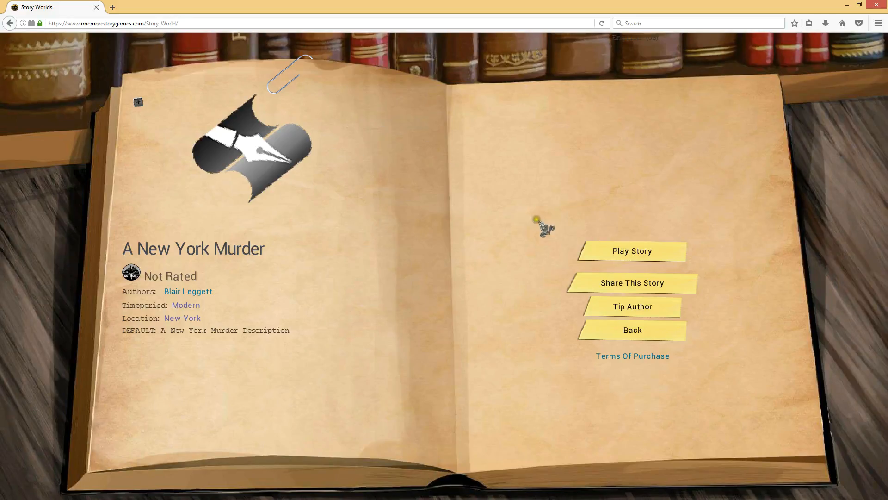
left_click(626, 251)
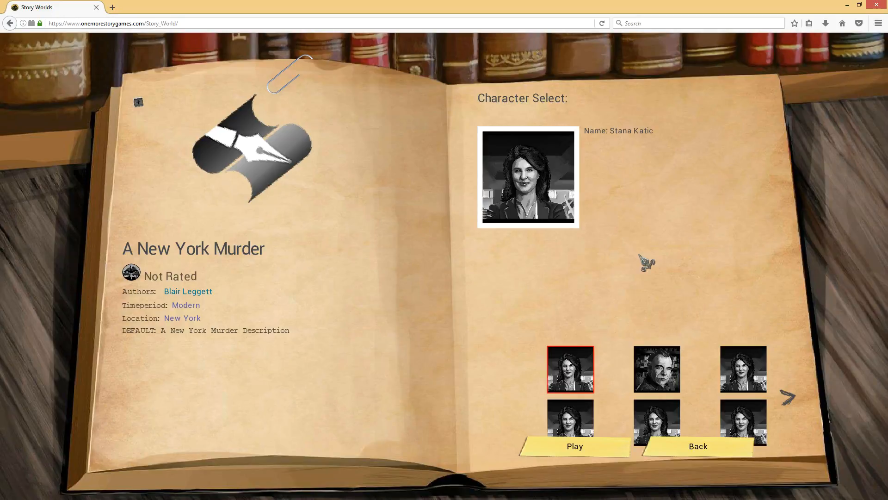
left_click(591, 446)
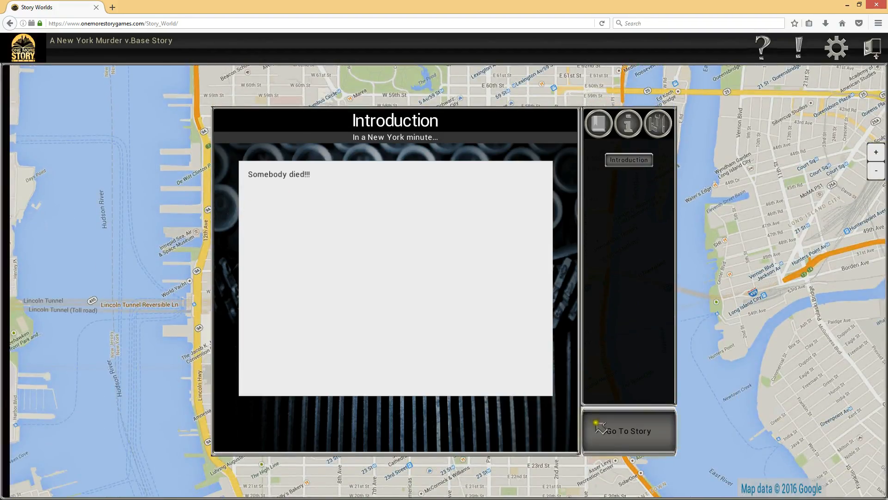
left_click(627, 431)
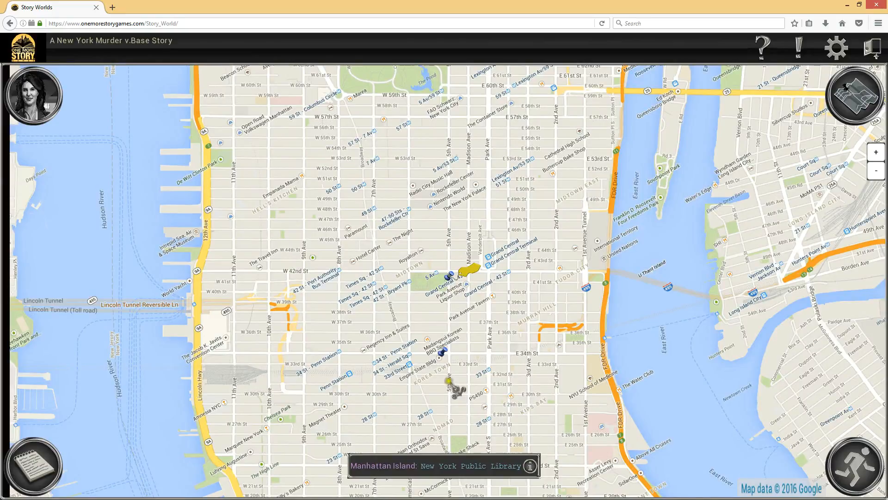
mouse_move(451, 275)
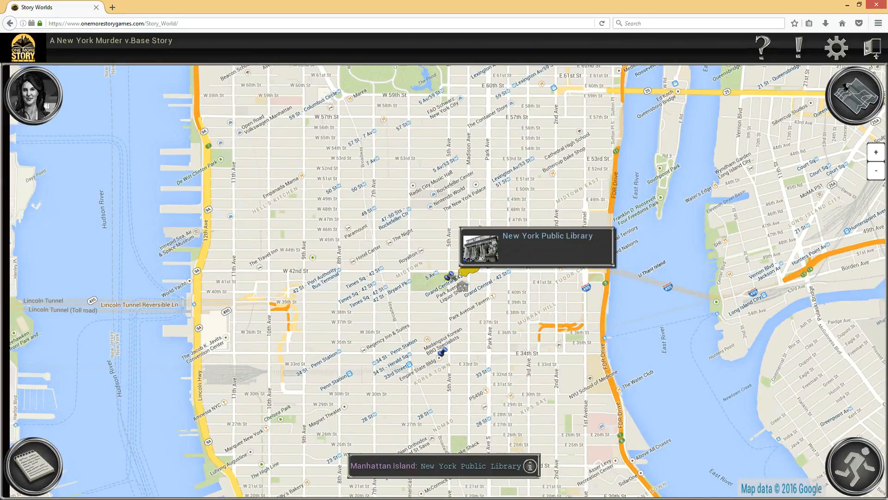
Step: Travel the character from New York Public Library to the Empire State Building on the Manhattan Island map
mouse_move(453, 362)
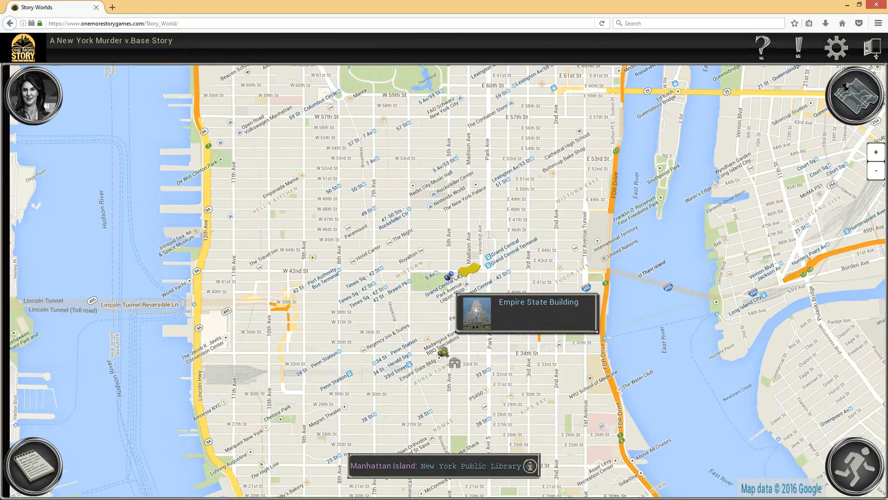
left_click(455, 362)
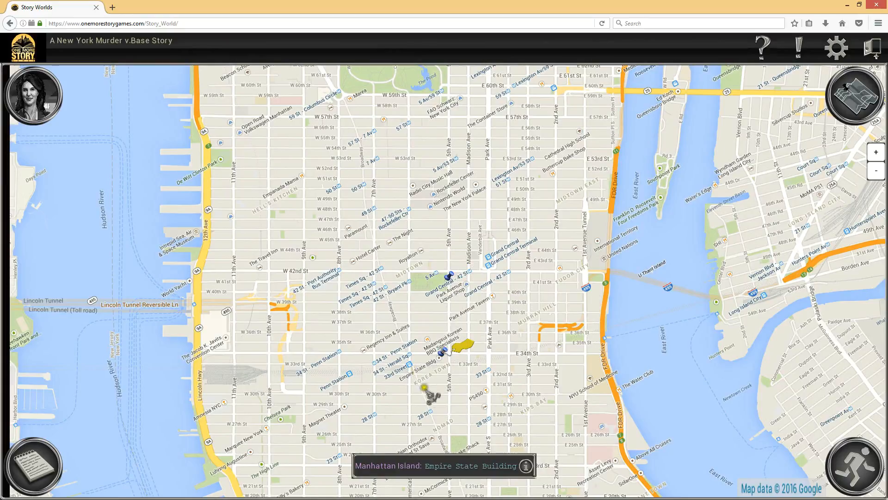
Step: Look over the Manhattan Island map from the streets north of Central Park down to City Hall Ground
left_click_drag(383, 167, 397, 476)
left_click_drag(296, 153, 273, 282)
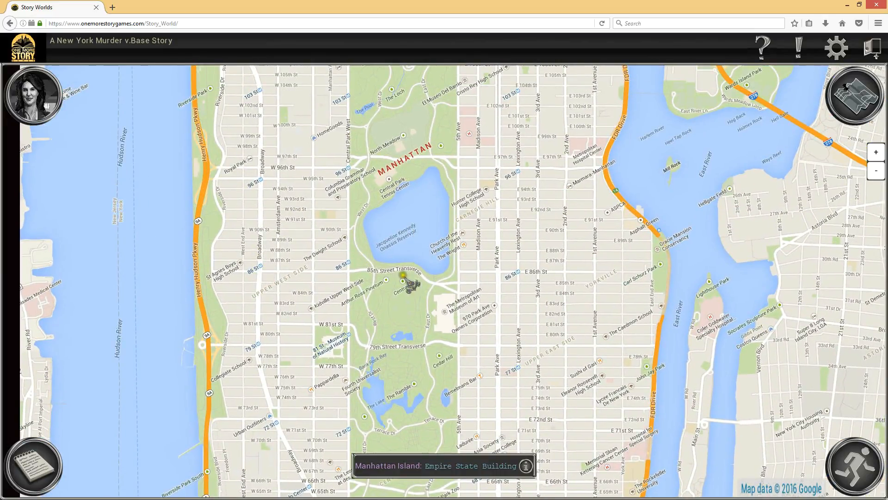
left_click_drag(309, 143, 321, 318)
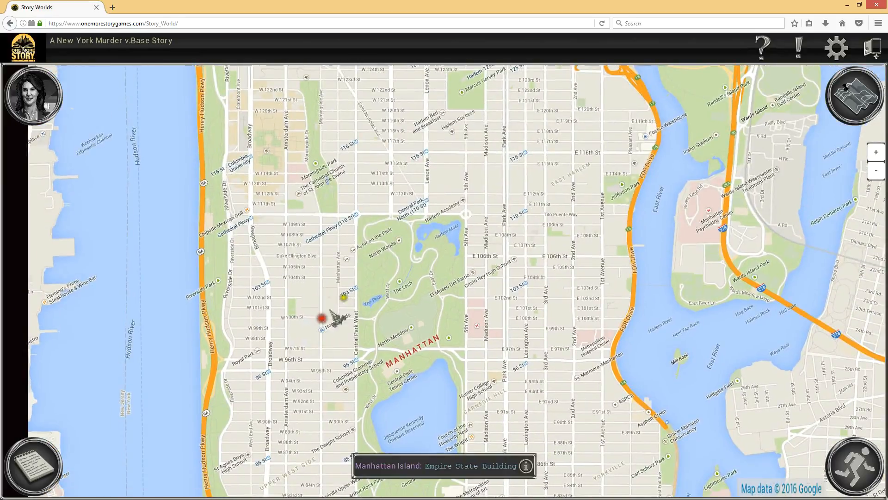
left_click_drag(319, 362, 323, 176)
left_click_drag(317, 384, 330, 137)
left_click_drag(430, 405, 426, 146)
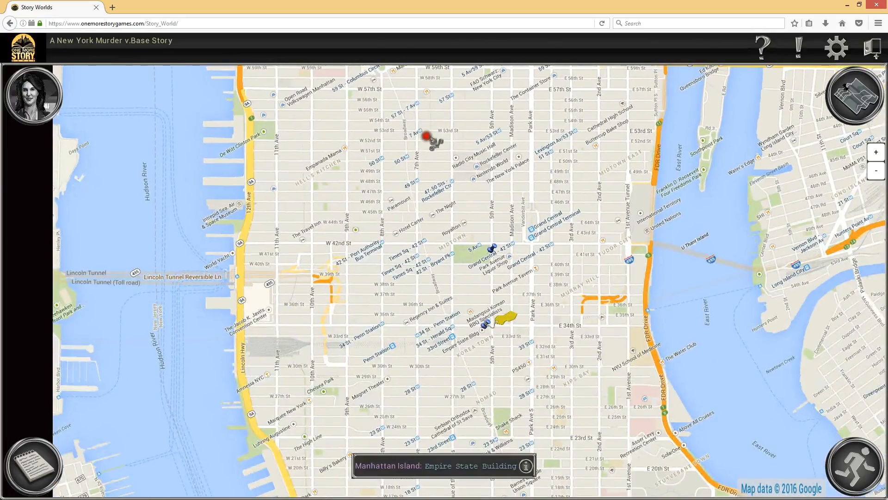
left_click_drag(421, 361, 399, 130)
left_click_drag(476, 357, 424, 138)
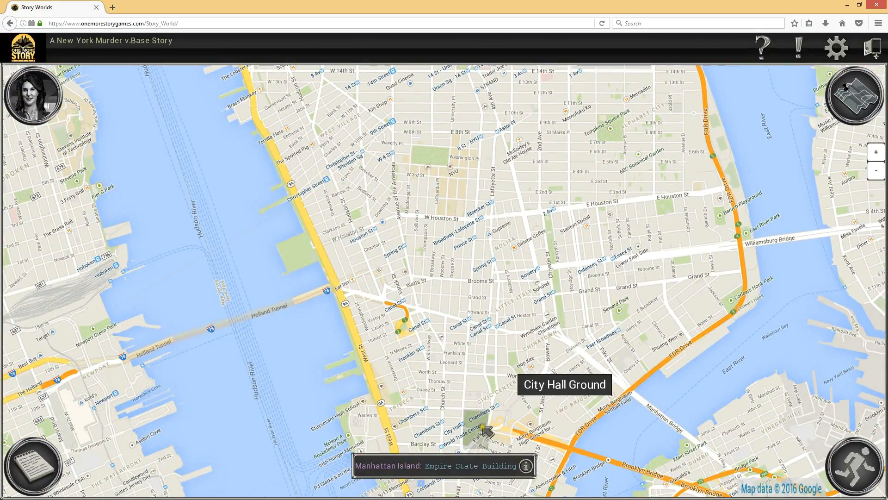
left_click_drag(391, 143, 399, 421)
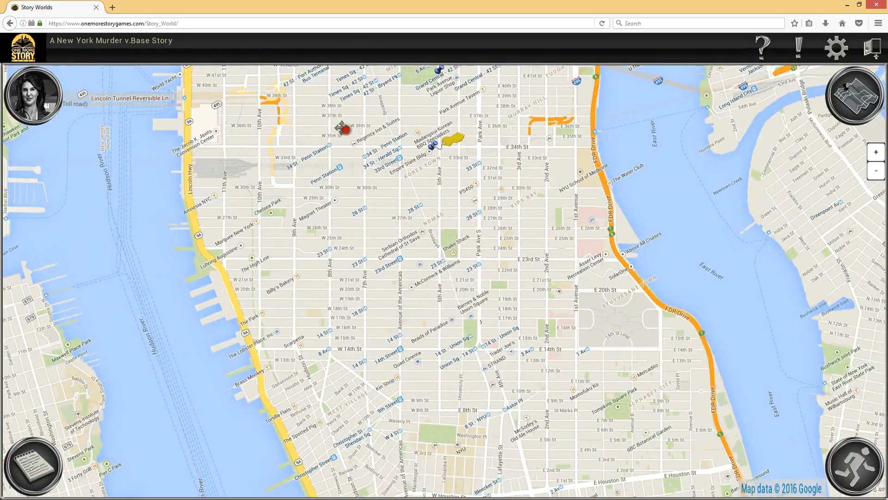
left_click_drag(346, 131, 412, 387)
left_click_drag(278, 92, 355, 386)
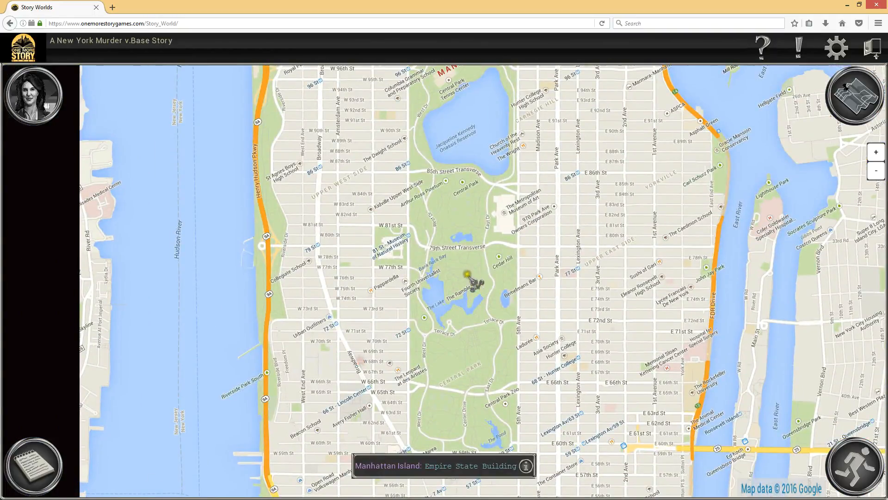
left_click_drag(353, 158, 384, 416)
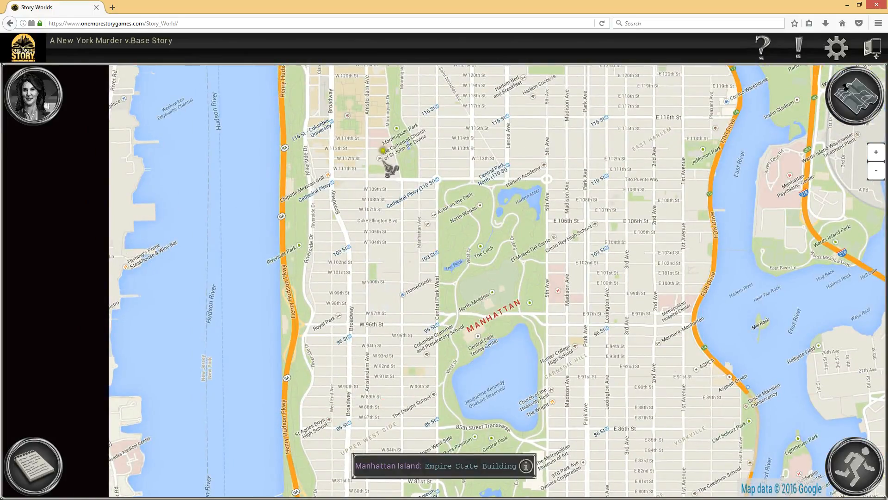
left_click_drag(390, 170, 396, 313)
left_click_drag(512, 278, 481, 169)
left_click_drag(394, 416, 395, 119)
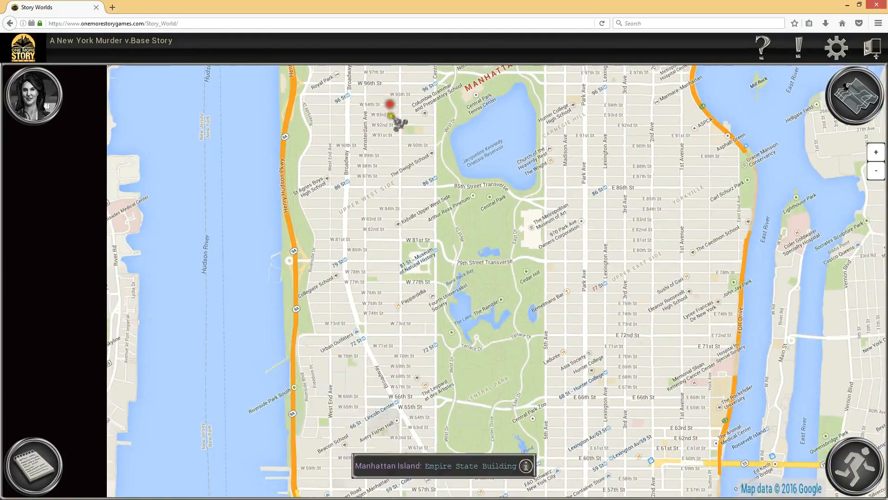
Step: View the details and picture of the current location, Empire State Building, and close them
left_click(526, 465)
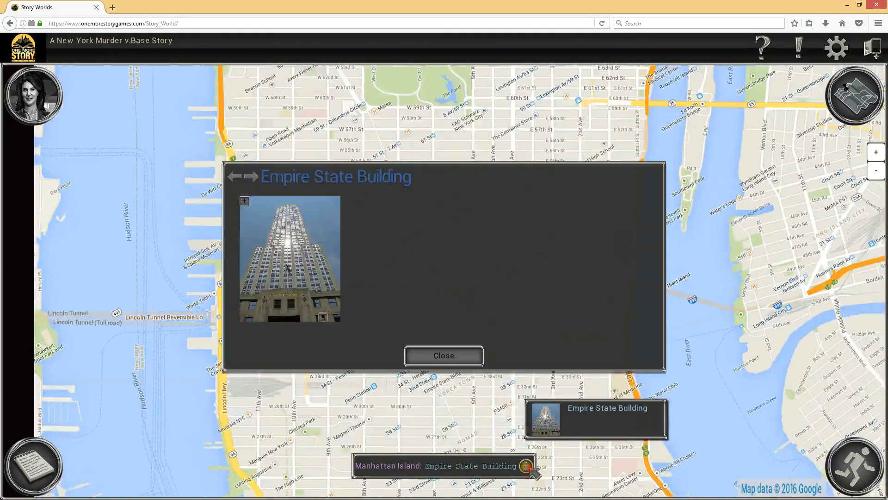
left_click(445, 356)
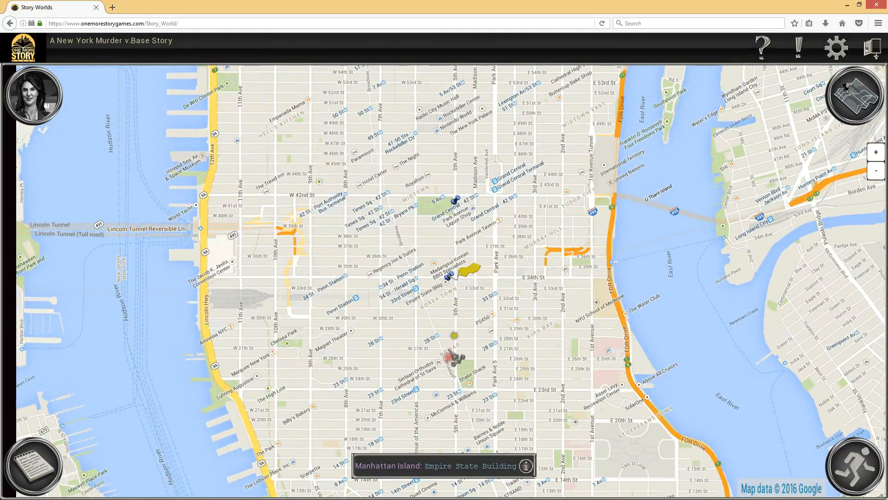
Step: Locate Belvedere Castle, Tweed Courthouse, Tavern on the Green and Alexander Hamilton Statue on their maps through the locations directory
left_click(846, 87)
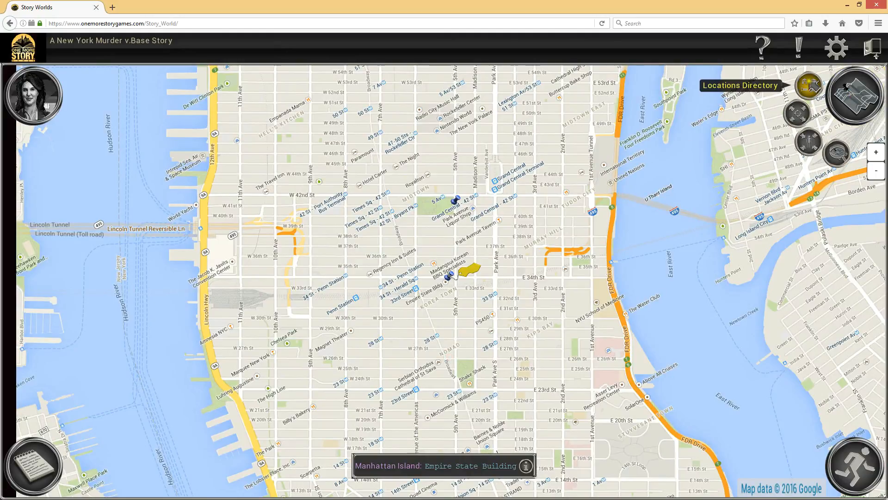
left_click(809, 85)
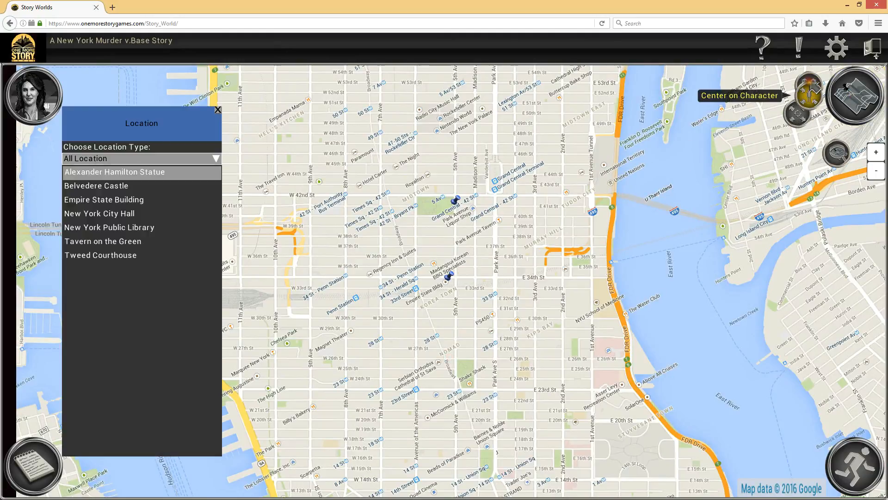
left_click(120, 186)
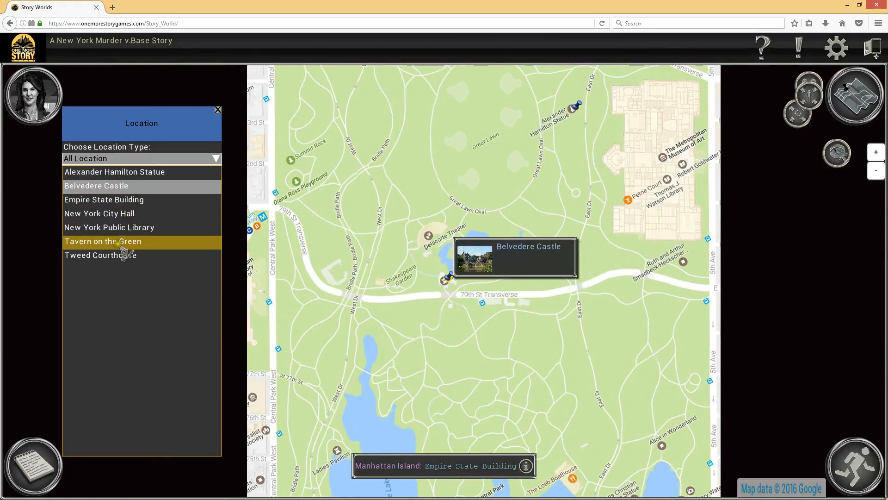
left_click(132, 259)
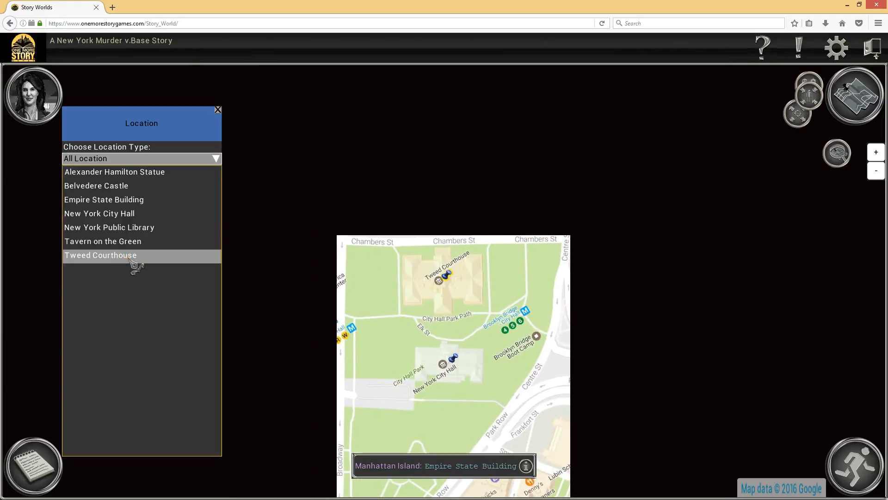
left_click(121, 243)
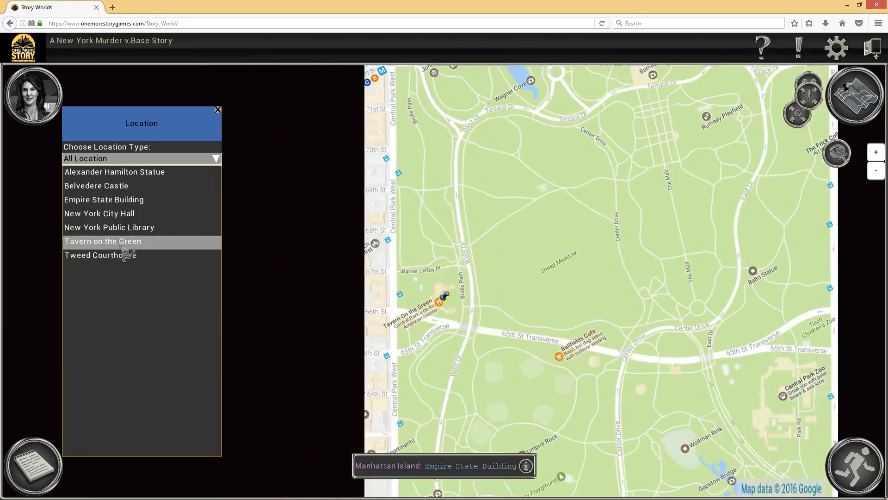
left_click(121, 186)
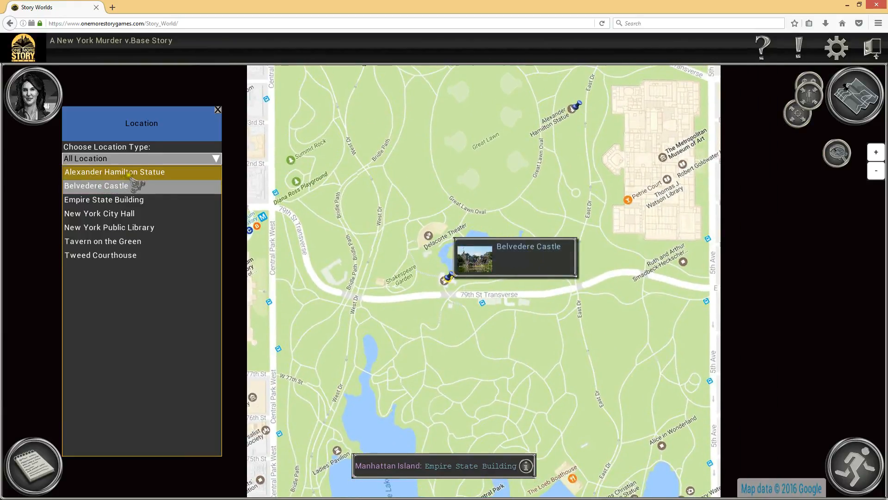
left_click(194, 171)
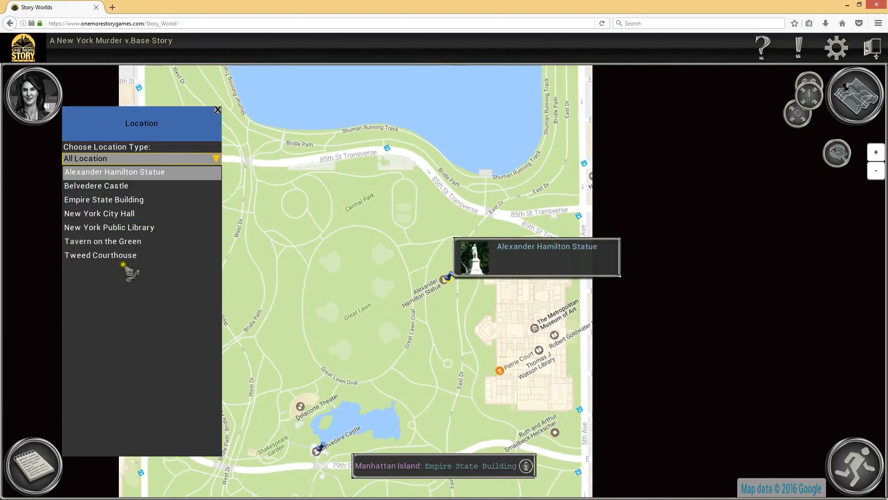
left_click(217, 109)
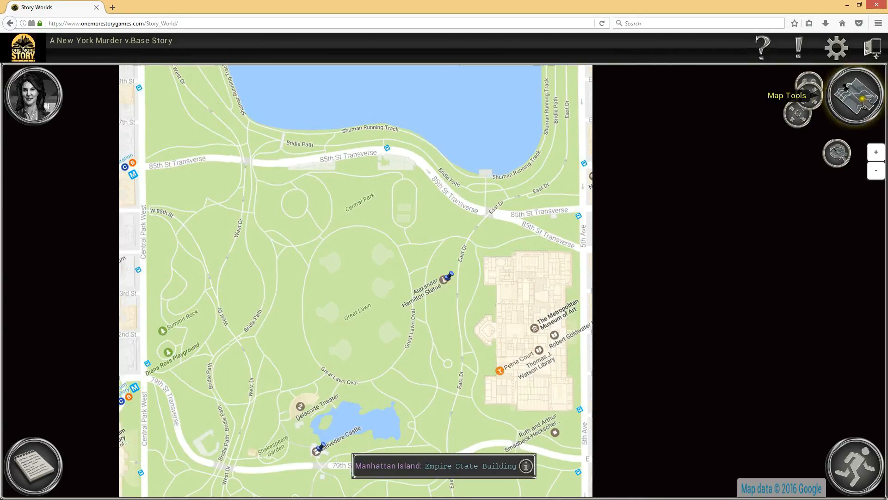
Step: Go from the Central Park map to its parent map and center the view on the character
left_click(857, 95)
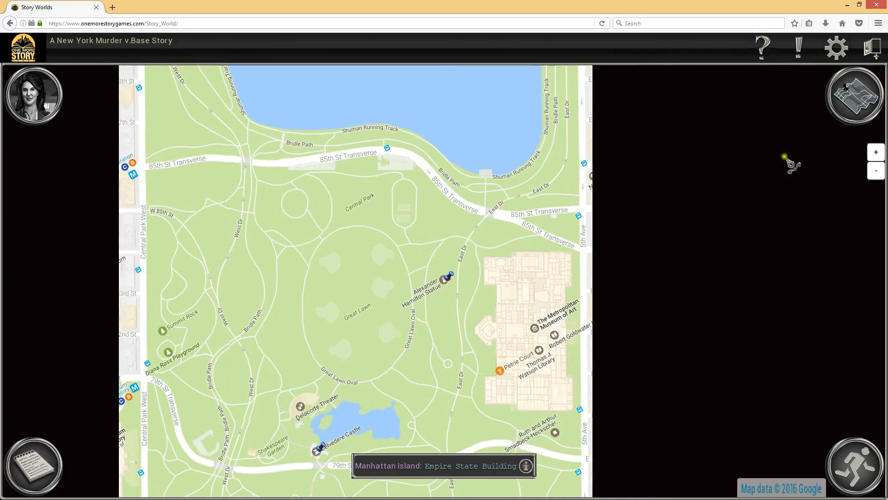
left_click(856, 95)
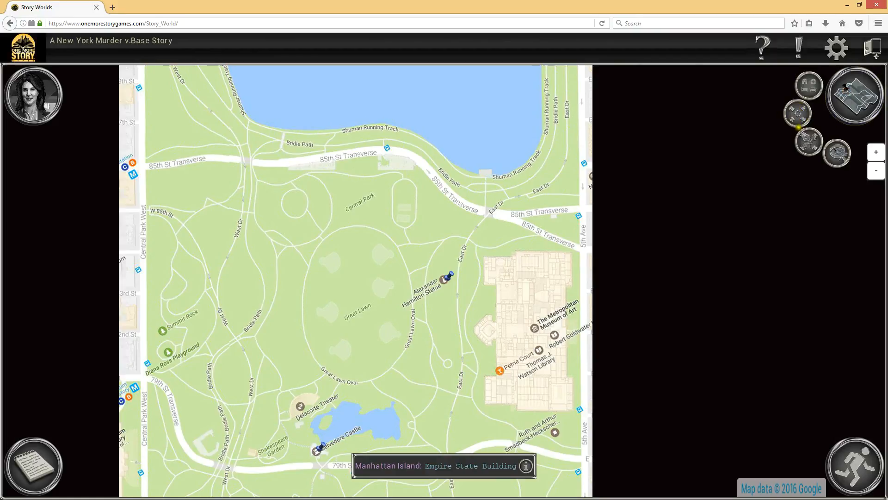
left_click(810, 142)
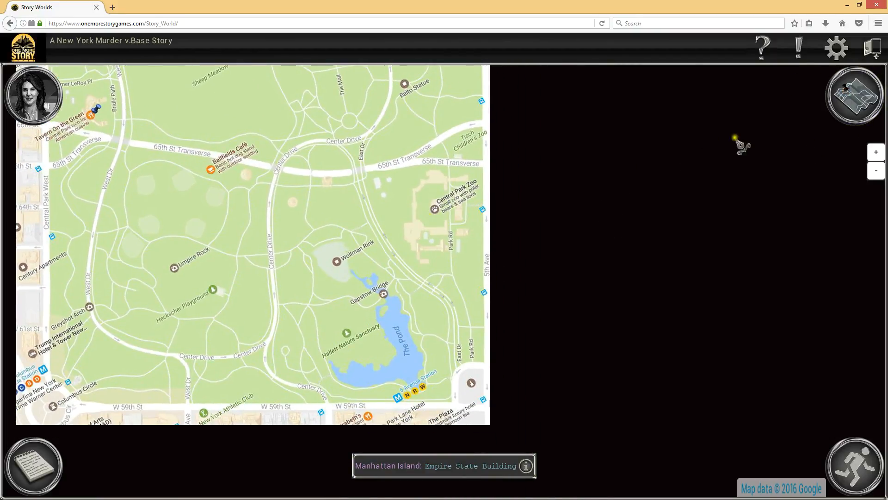
left_click(856, 95)
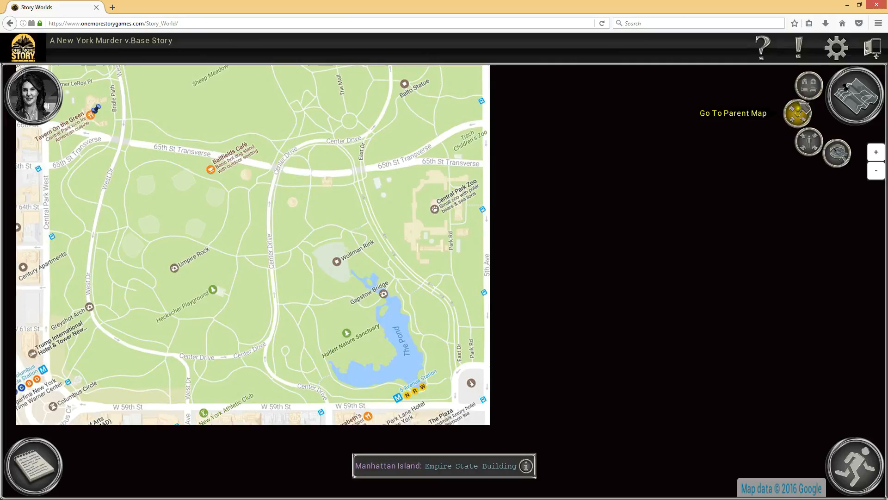
left_click(796, 121)
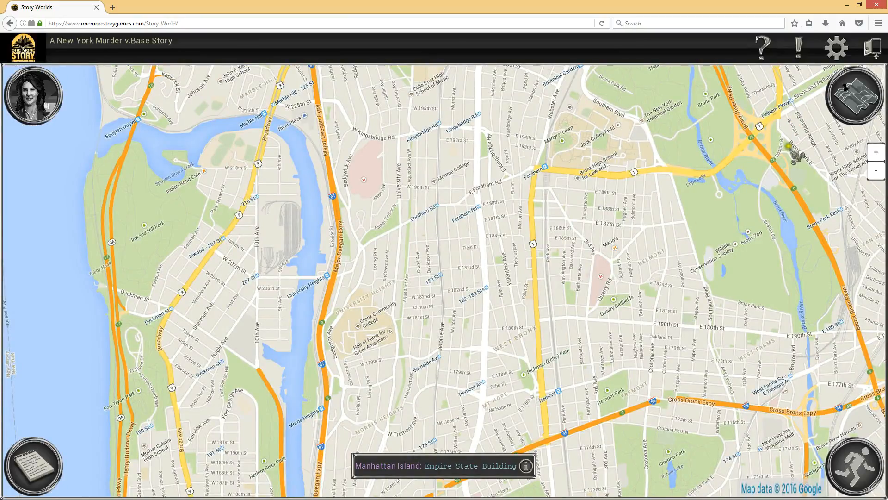
mouse_move(849, 95)
left_click(808, 144)
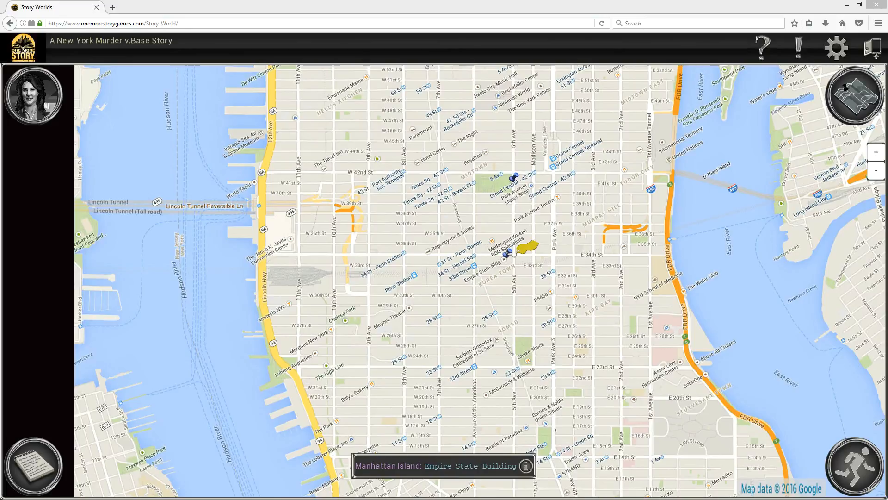
Step: Enter the Central Park map to travel to Tavern on the Green, and return to the parent map
left_click_drag(416, 167, 420, 321)
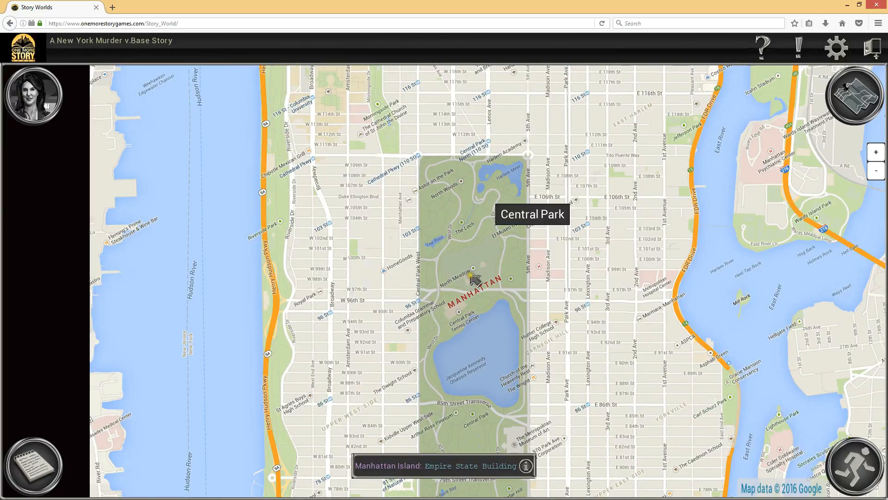
left_click(488, 289)
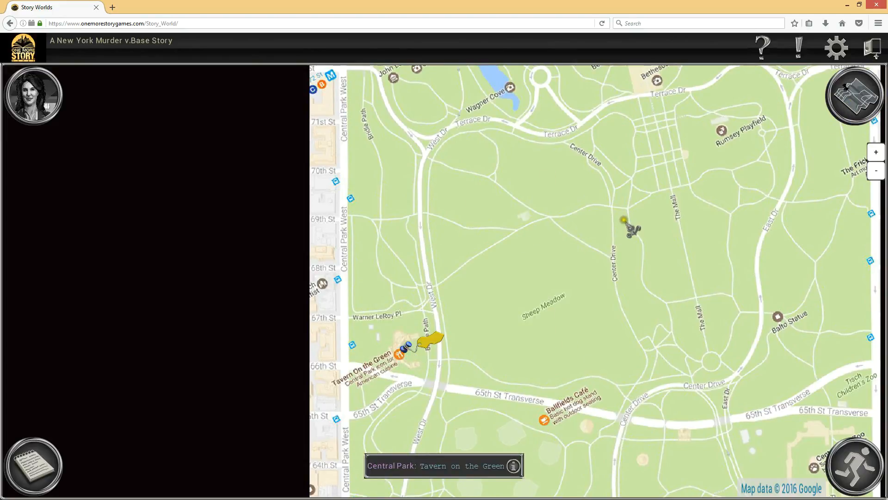
left_click(851, 97)
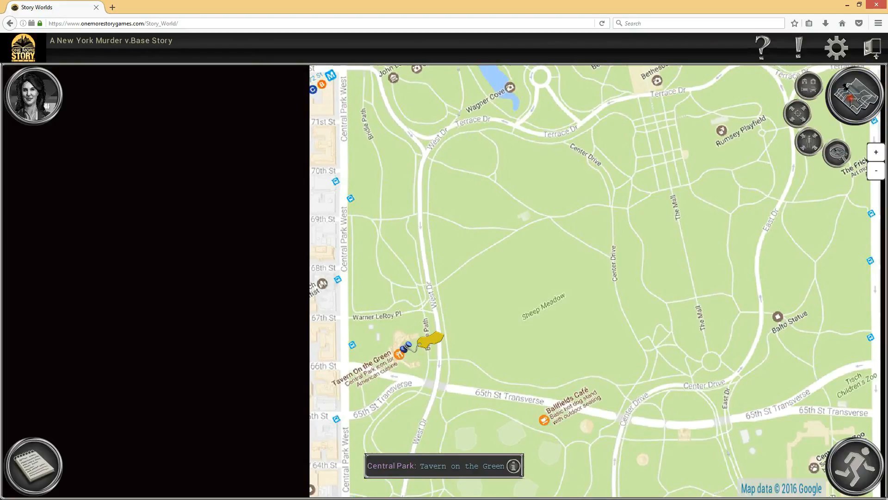
left_click(800, 115)
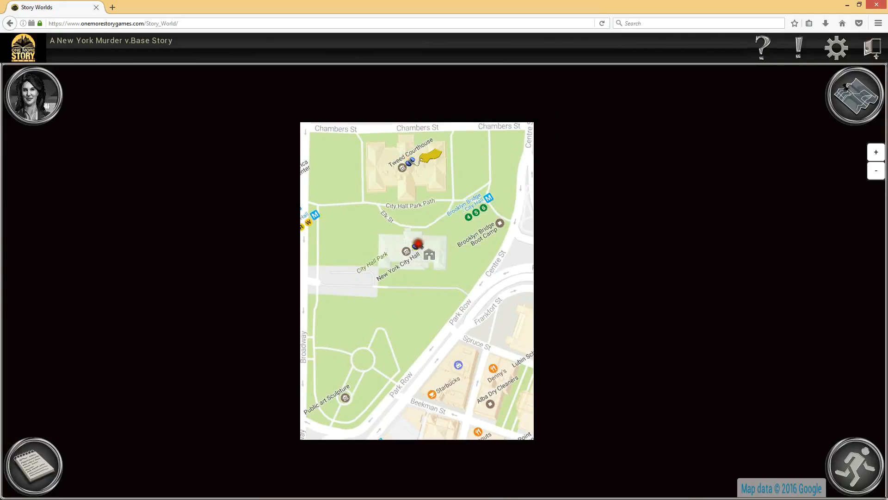
Step: Return from the City Hall Ground map to the parent map and travel to New York Public Library
left_click(846, 87)
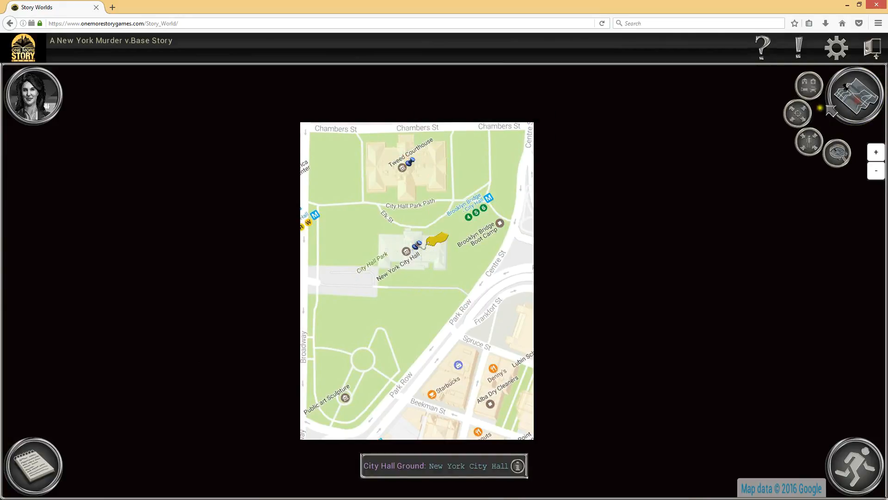
left_click(799, 114)
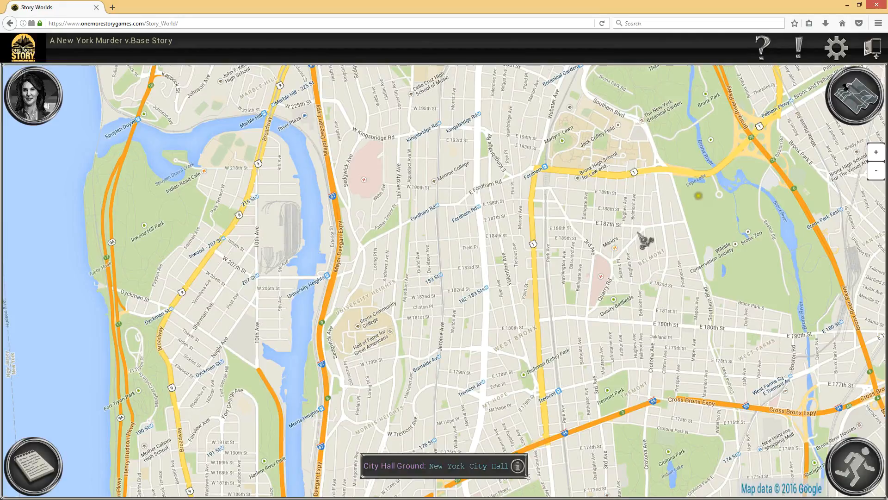
left_click(846, 87)
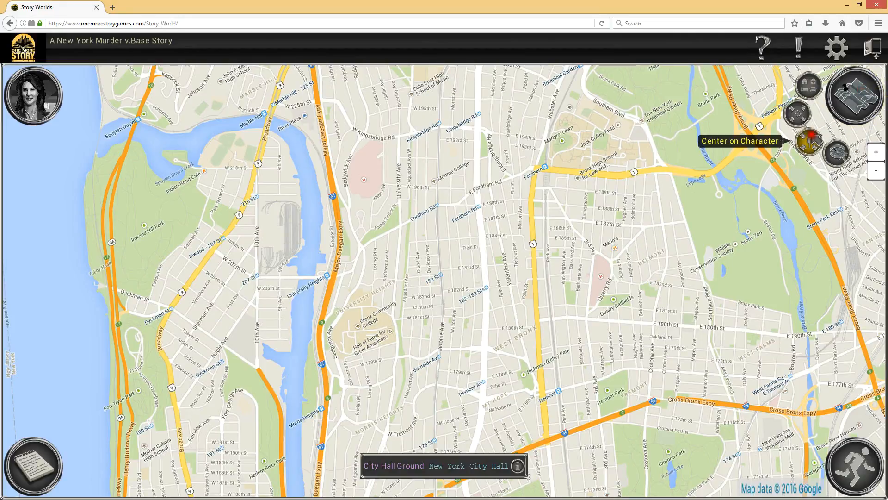
left_click(811, 138)
left_click_drag(735, 406, 538, 78)
left_click_drag(572, 409, 532, 89)
left_click_drag(379, 399, 394, 131)
left_click_drag(410, 352, 402, 197)
left_click_drag(373, 337, 347, 113)
left_click_drag(393, 354, 367, 238)
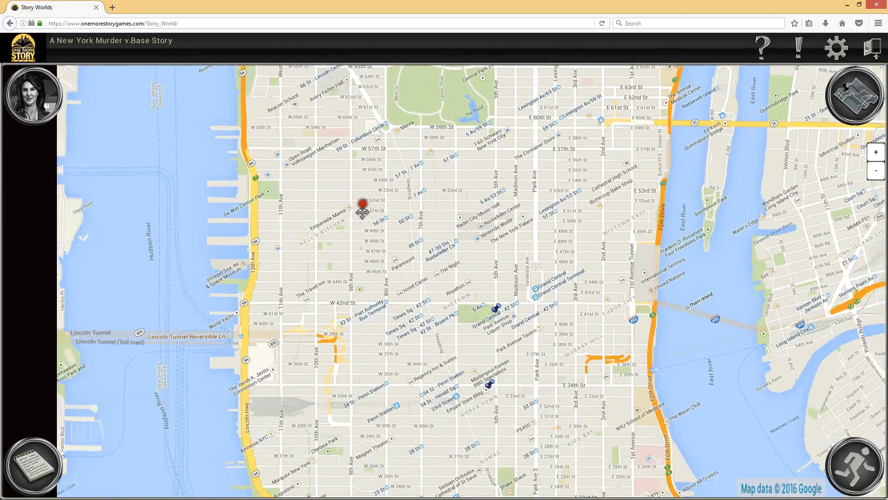
left_click(508, 320)
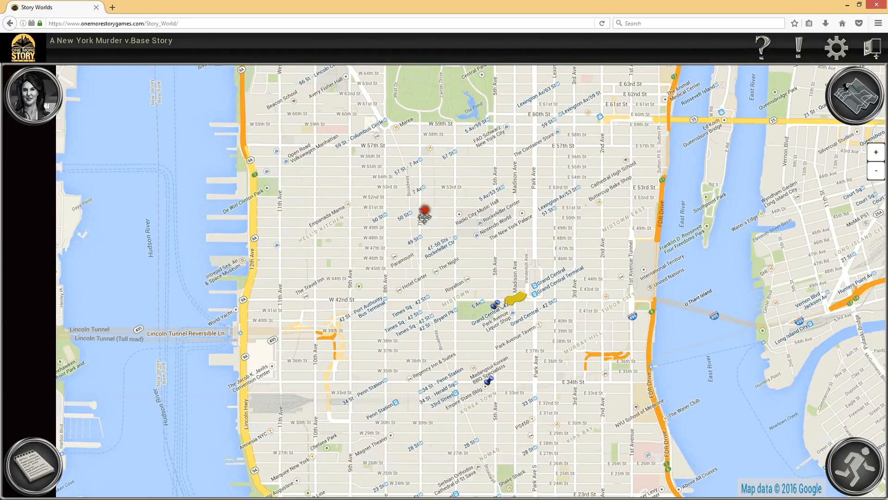
Step: Travel the character back to the Empire State Building after looking north toward Central Park
left_click_drag(422, 210, 455, 426)
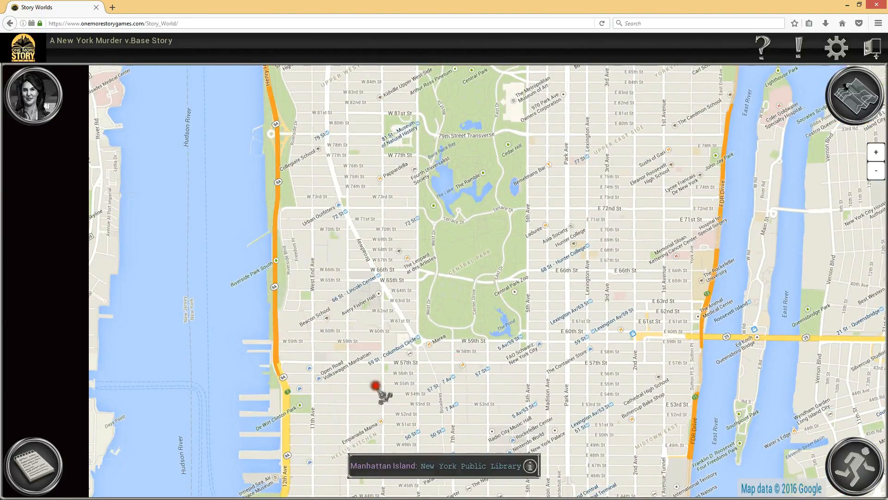
left_click_drag(376, 386, 382, 96)
left_click(520, 297)
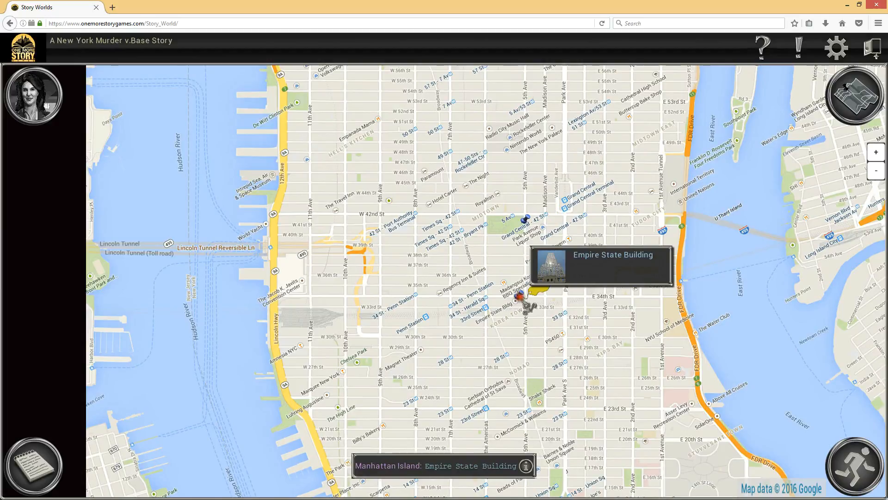
Step: Enter City Hall Ground from the Manhattan Island map and travel to New York City Hall
left_click_drag(456, 386, 390, 132)
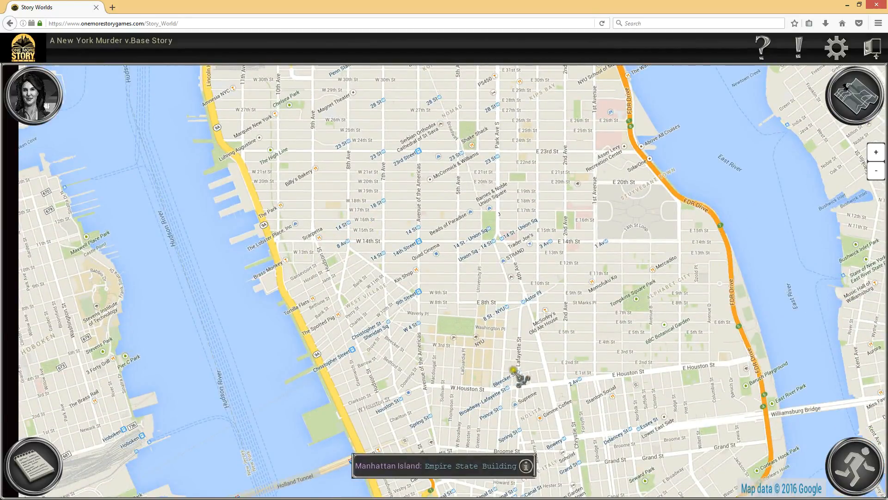
left_click_drag(513, 370, 503, 136)
left_click(496, 365)
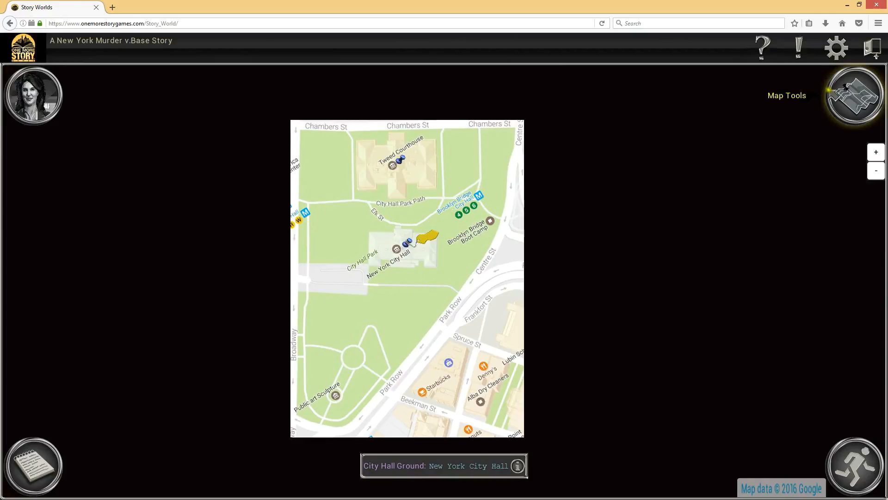
left_click(845, 87)
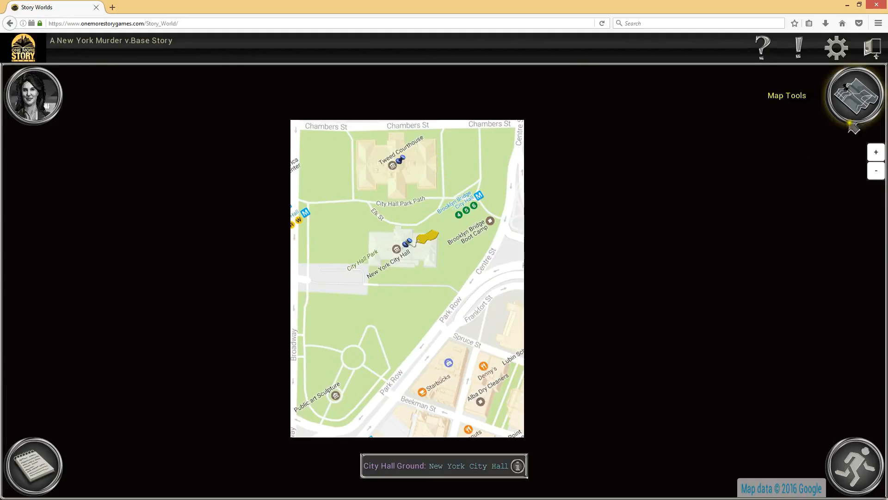